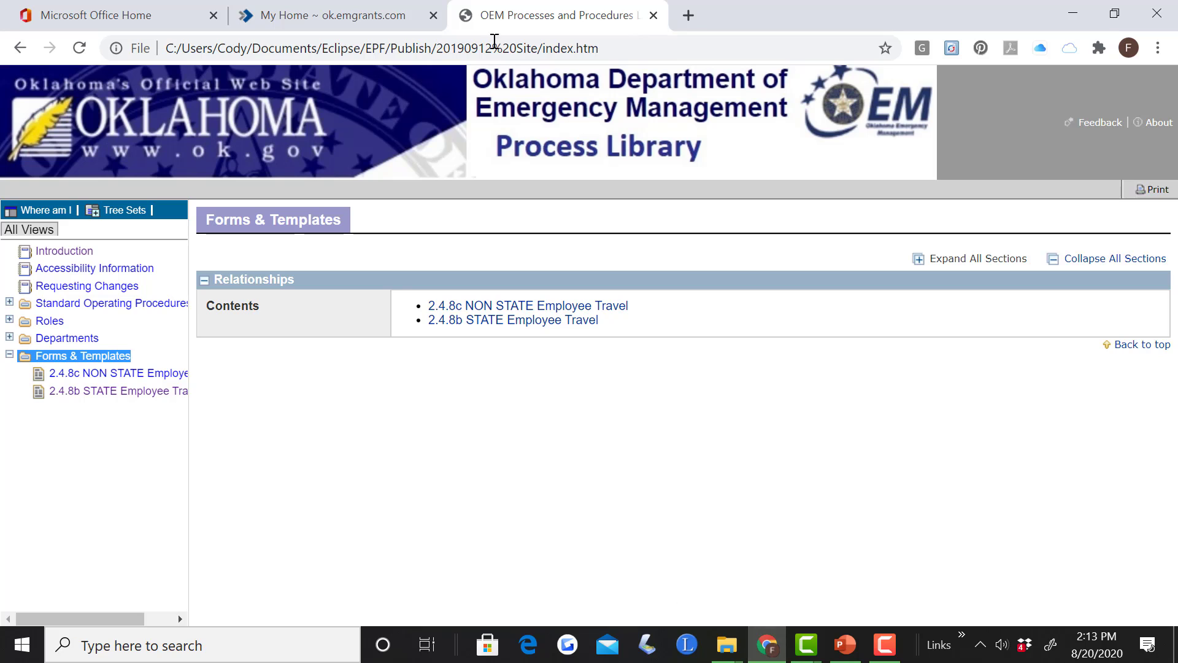
- Switch to the ok.emgrants.com home page and create a new travel voucher
{"action": "left_click", "coordinate": [359, 17]}
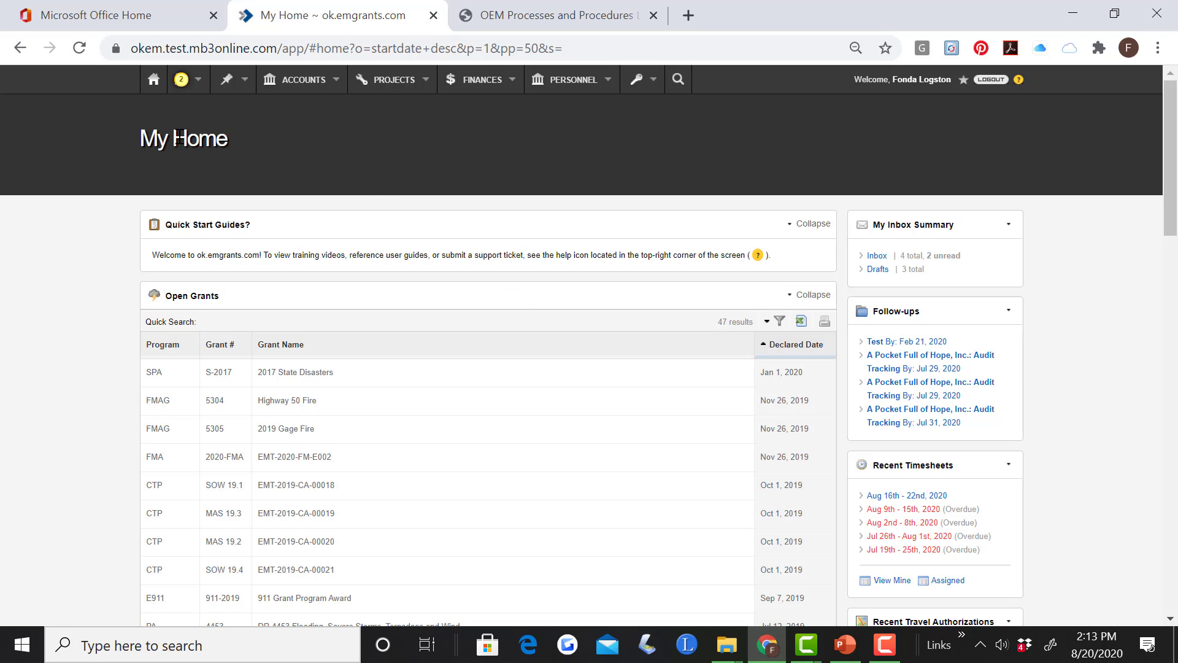
{"action": "scroll", "coordinate": [1020, 411], "scroll_direction": "down", "scroll_amount": 5}
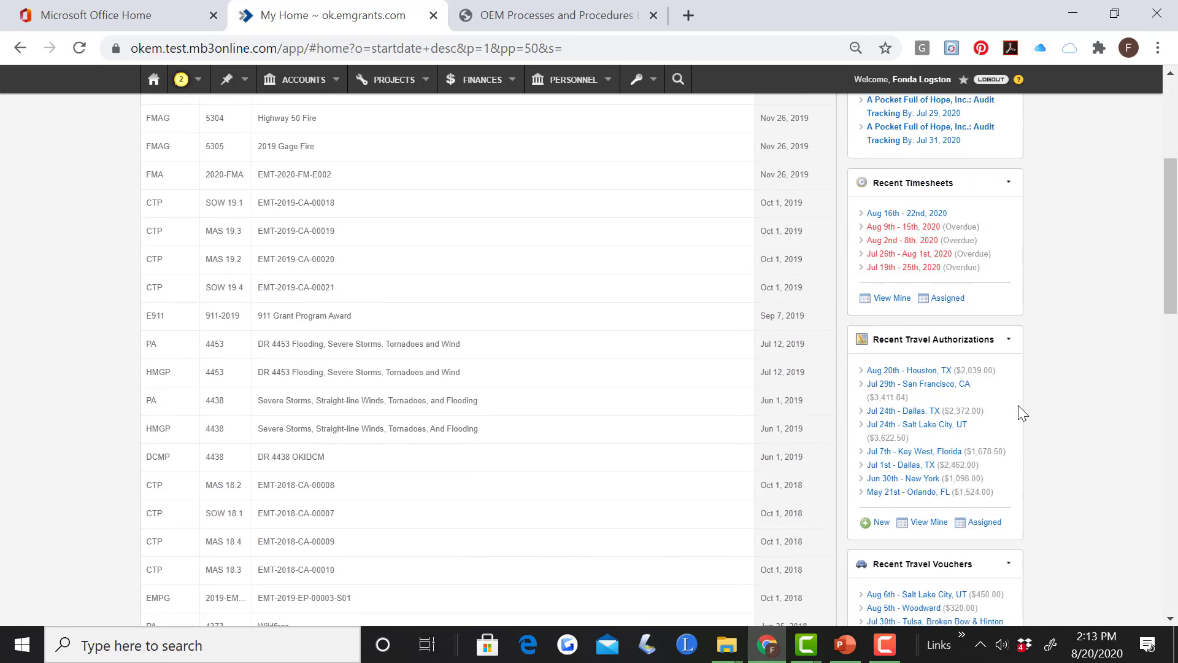
{"action": "scroll", "coordinate": [1020, 411], "scroll_direction": "down", "scroll_amount": 3}
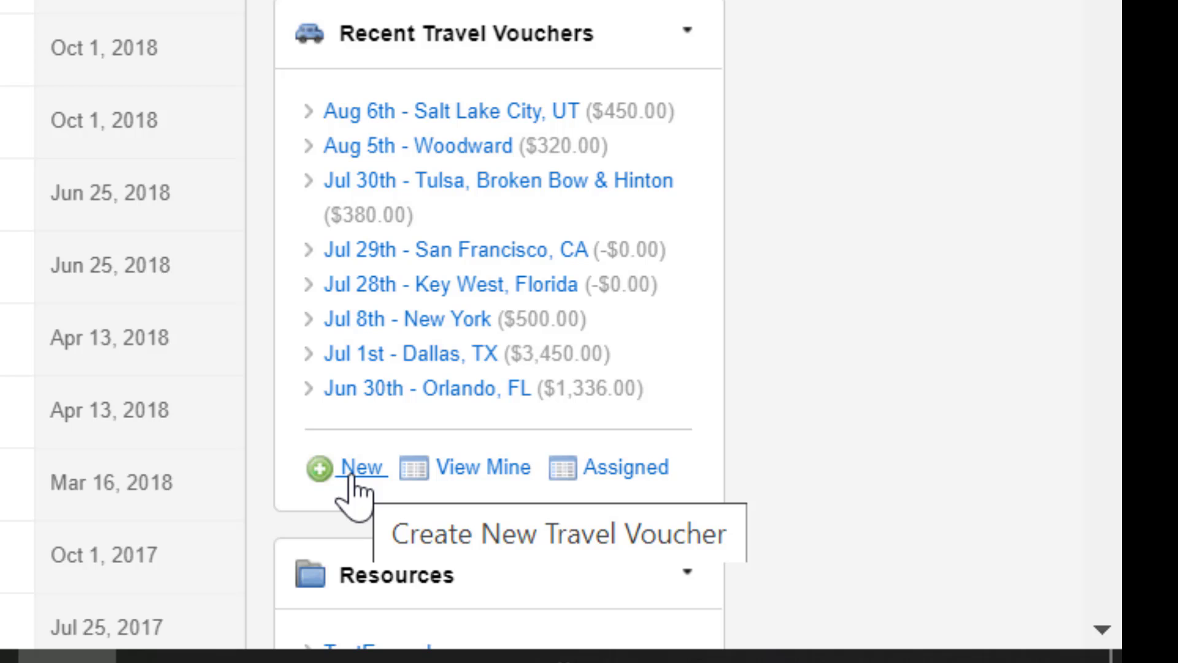
{"action": "left_click", "coordinate": [353, 472]}
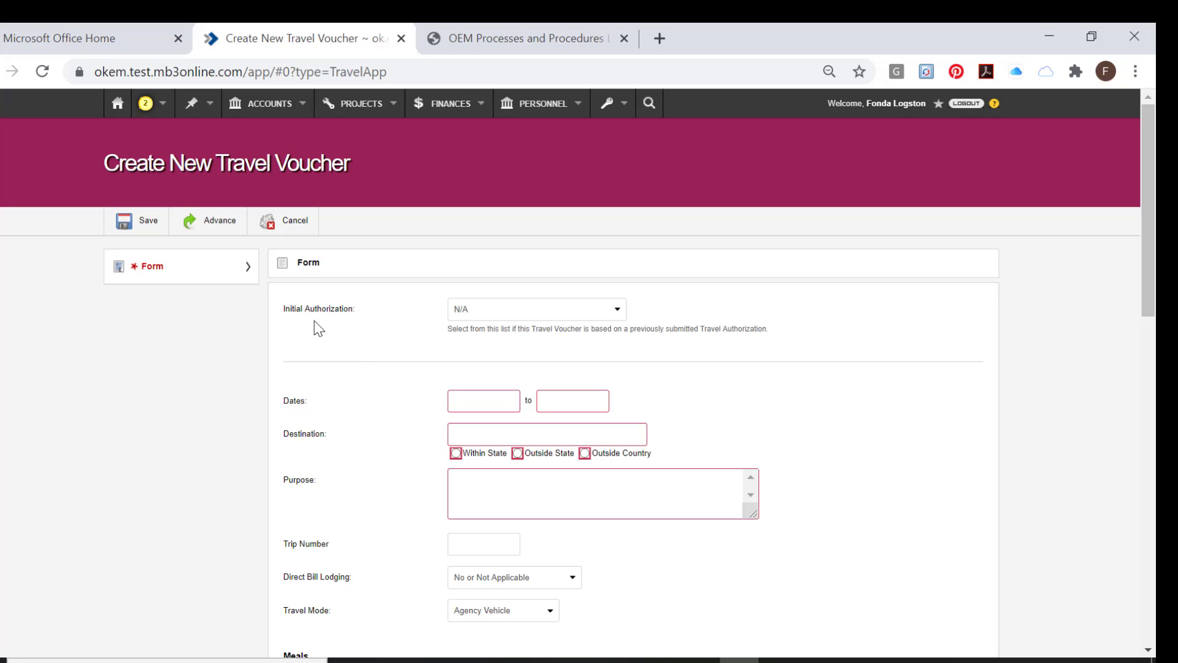
- Populate the voucher form from the initial travel authorization for Dallas, TX - Aug 2 to Aug 7
{"action": "left_click", "coordinate": [618, 310]}
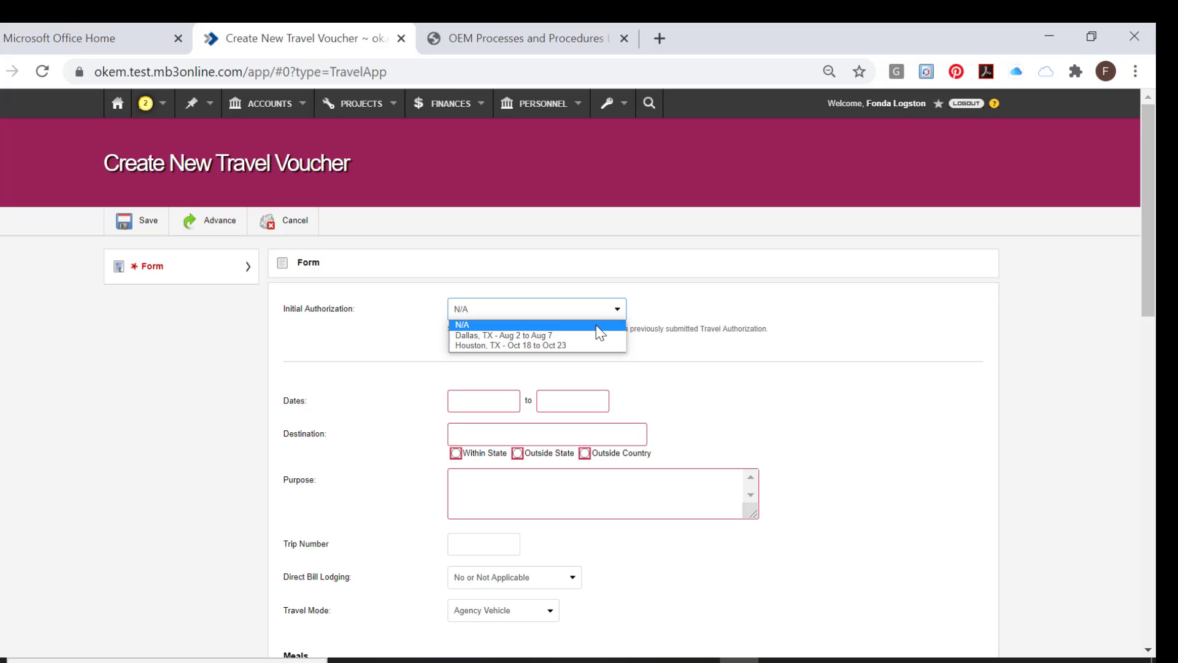
{"action": "left_click", "coordinate": [519, 336]}
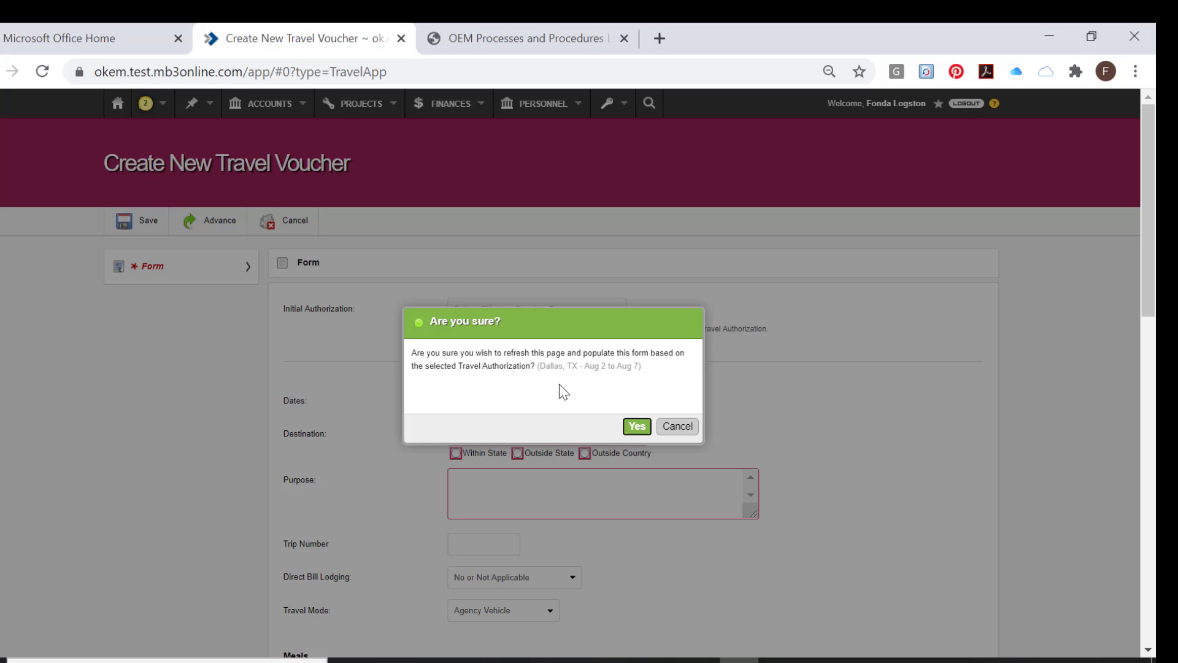
{"action": "left_click", "coordinate": [637, 428]}
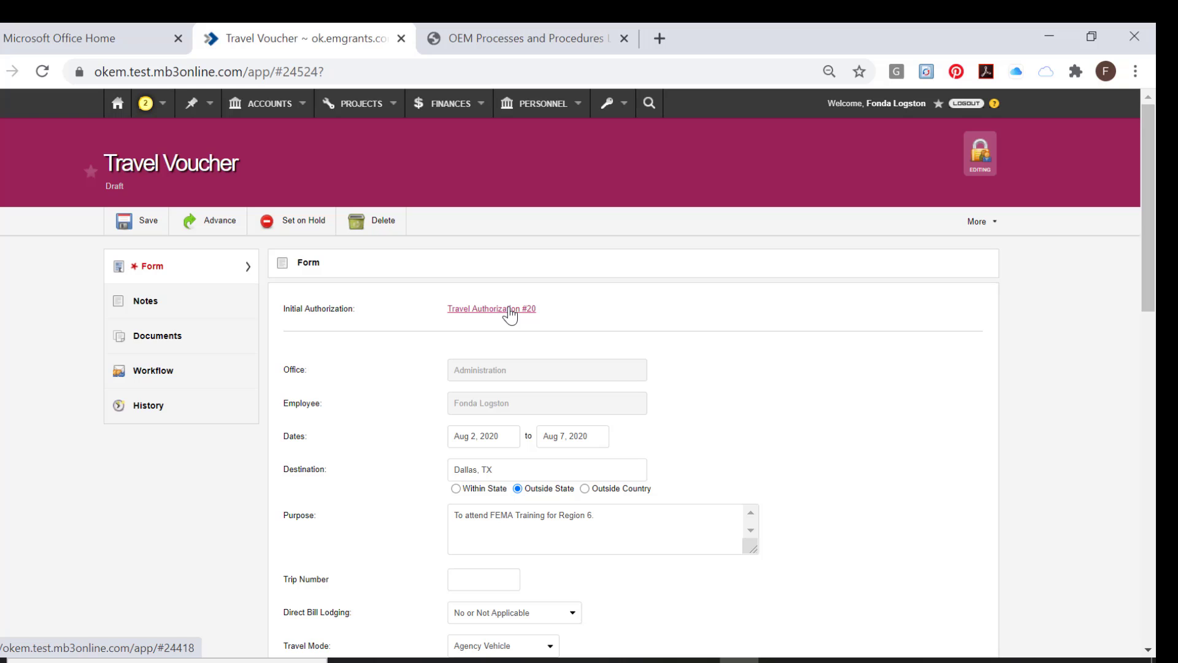
- Set the voucher's travel mode to Rented Vehicle
{"action": "scroll", "coordinate": [390, 421], "scroll_direction": "down", "scroll_amount": 2}
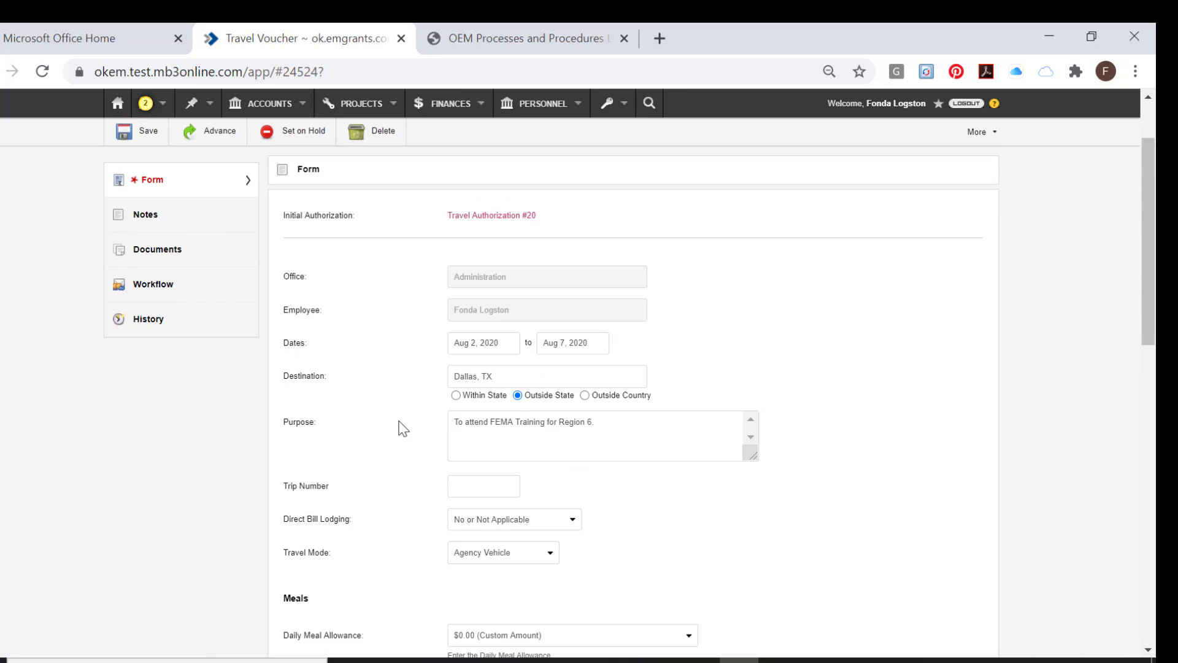
{"action": "scroll", "coordinate": [403, 428], "scroll_direction": "down", "scroll_amount": 2}
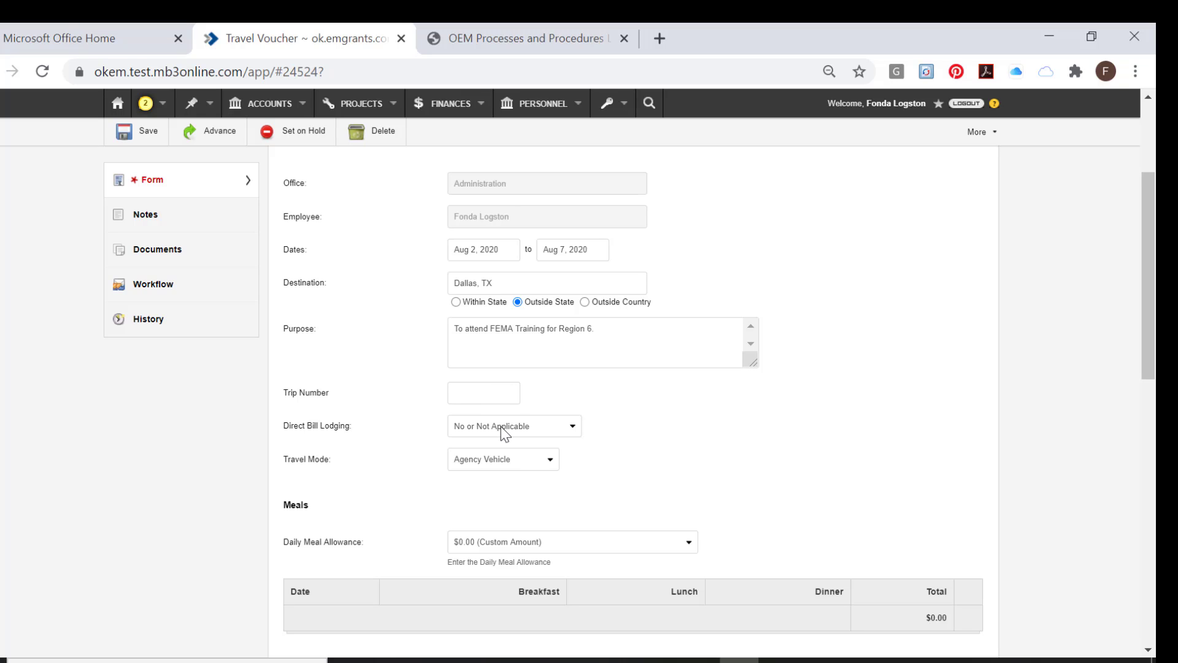
{"action": "left_click", "coordinate": [496, 464]}
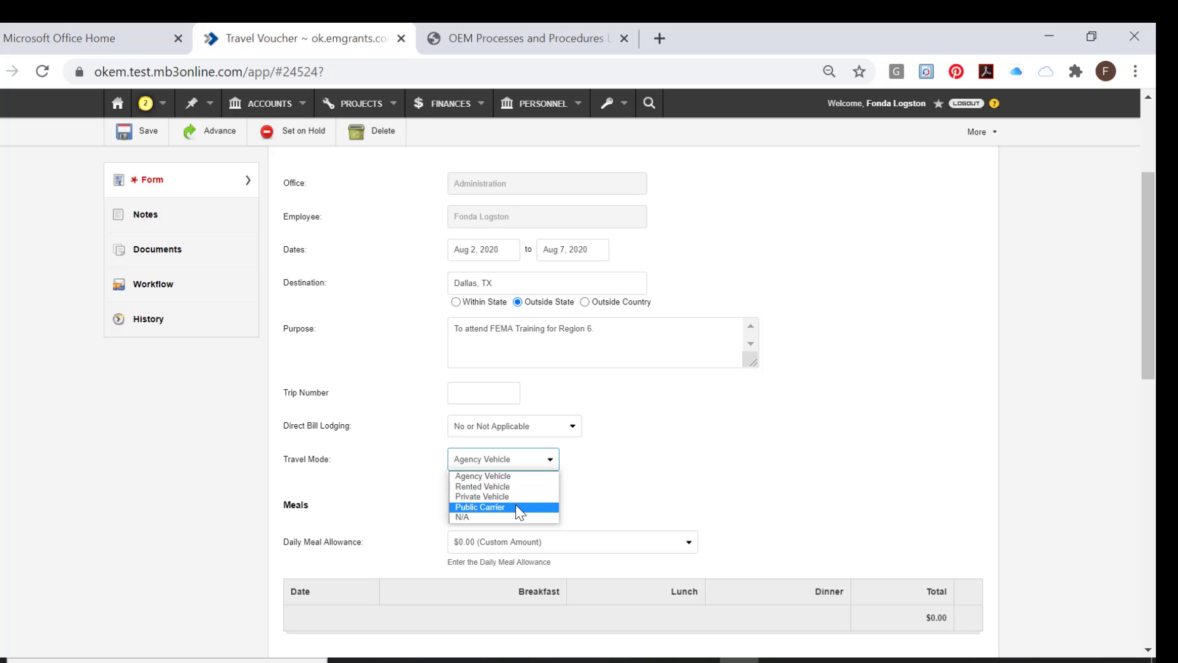
{"action": "left_click", "coordinate": [518, 484]}
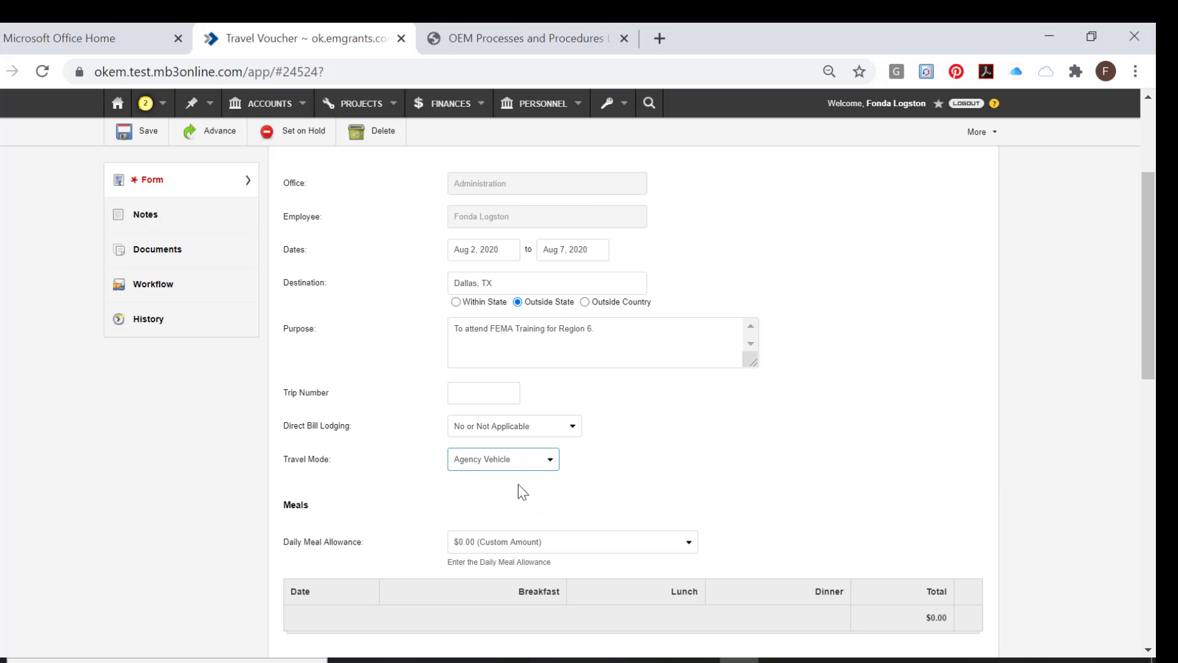
- Set the date of the Other Expenses line to the trip's start date, Aug 2, 2020
{"action": "scroll", "coordinate": [410, 453], "scroll_direction": "down", "scroll_amount": 3}
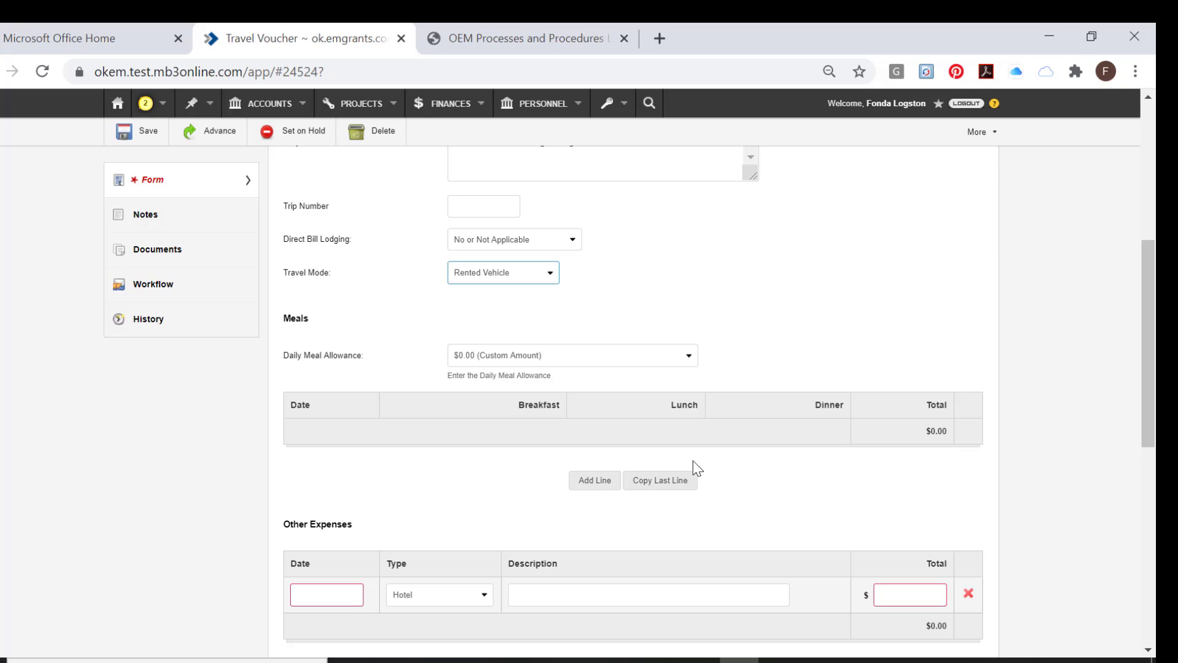
{"action": "scroll", "coordinate": [404, 466], "scroll_direction": "down", "scroll_amount": 5}
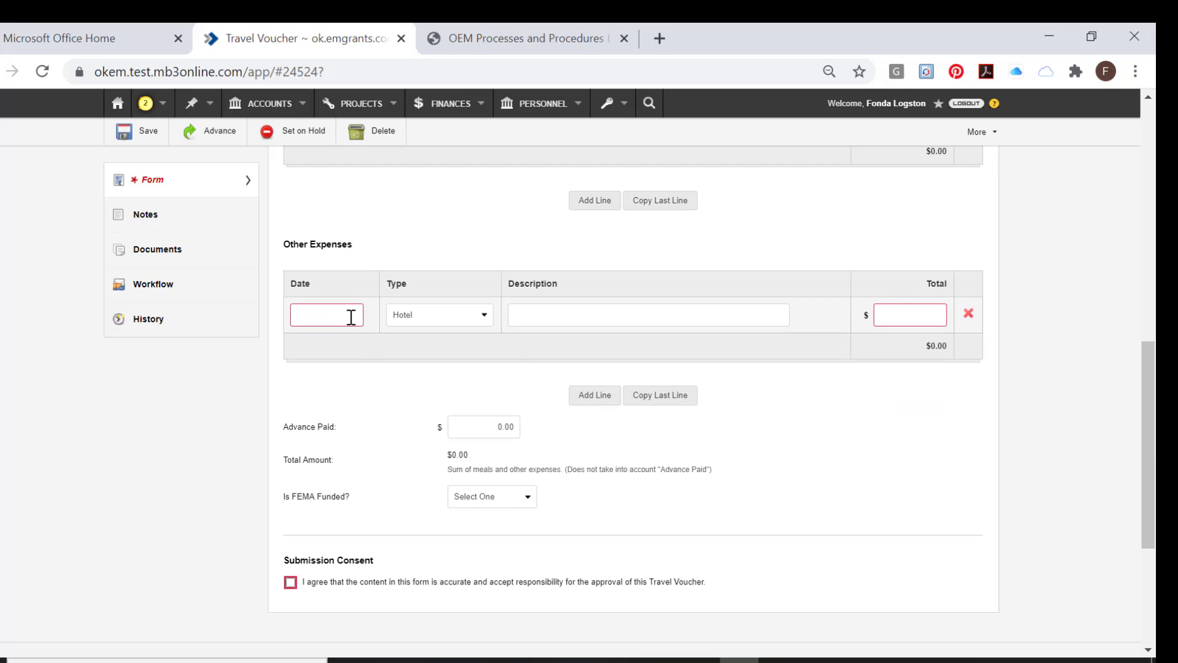
{"action": "left_click", "coordinate": [351, 316]}
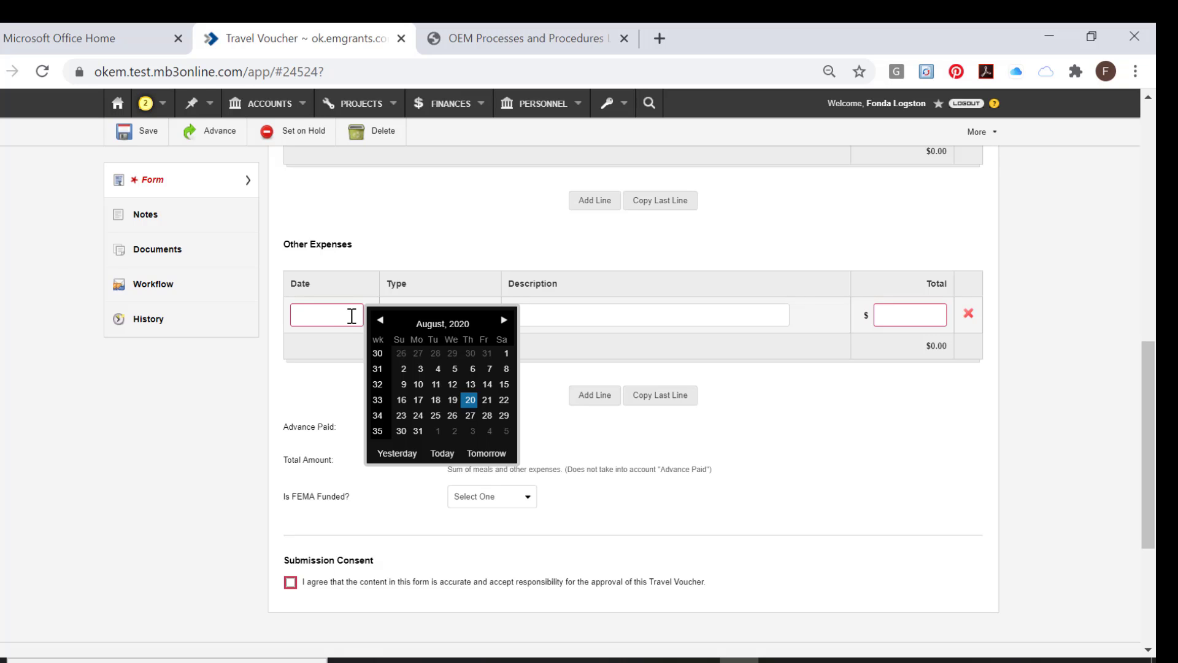
{"action": "scroll", "coordinate": [380, 356], "scroll_direction": "up", "scroll_amount": 8}
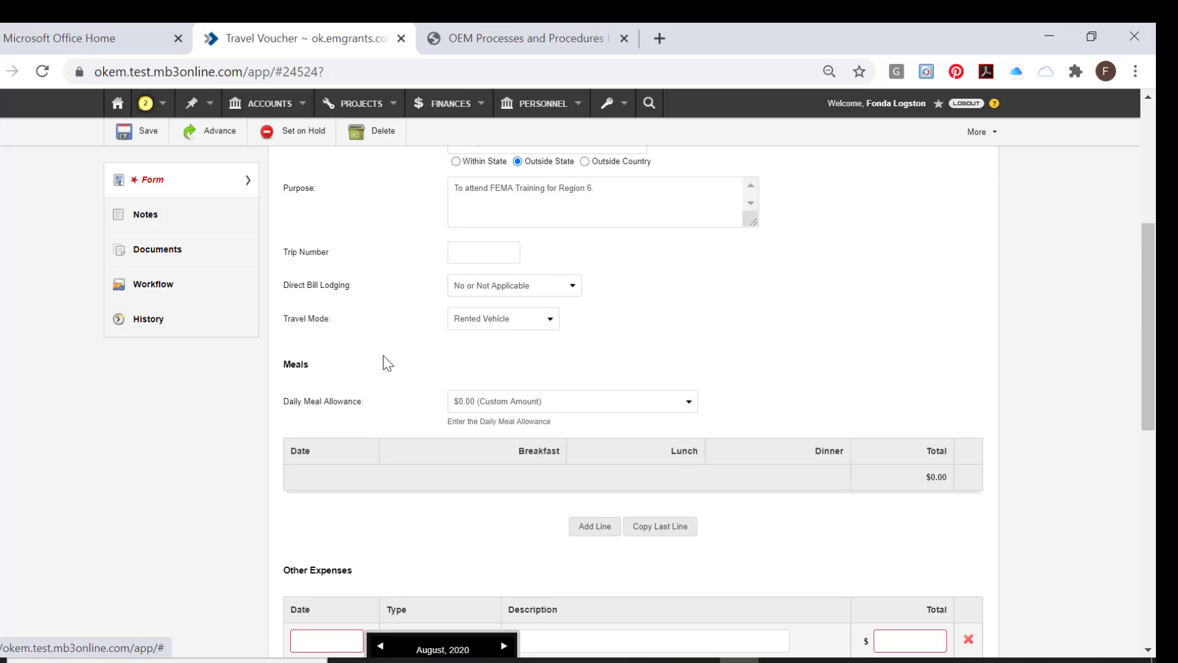
{"action": "scroll", "coordinate": [452, 296], "scroll_direction": "down", "scroll_amount": 8}
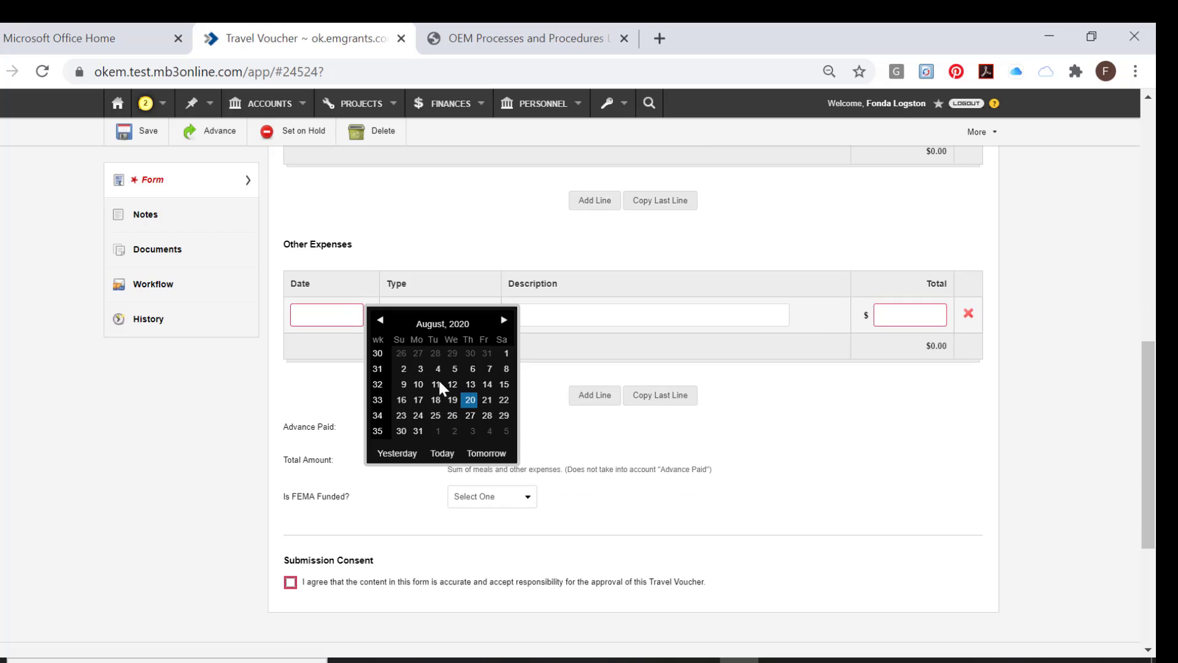
{"action": "scroll", "coordinate": [430, 362], "scroll_direction": "up", "scroll_amount": 8}
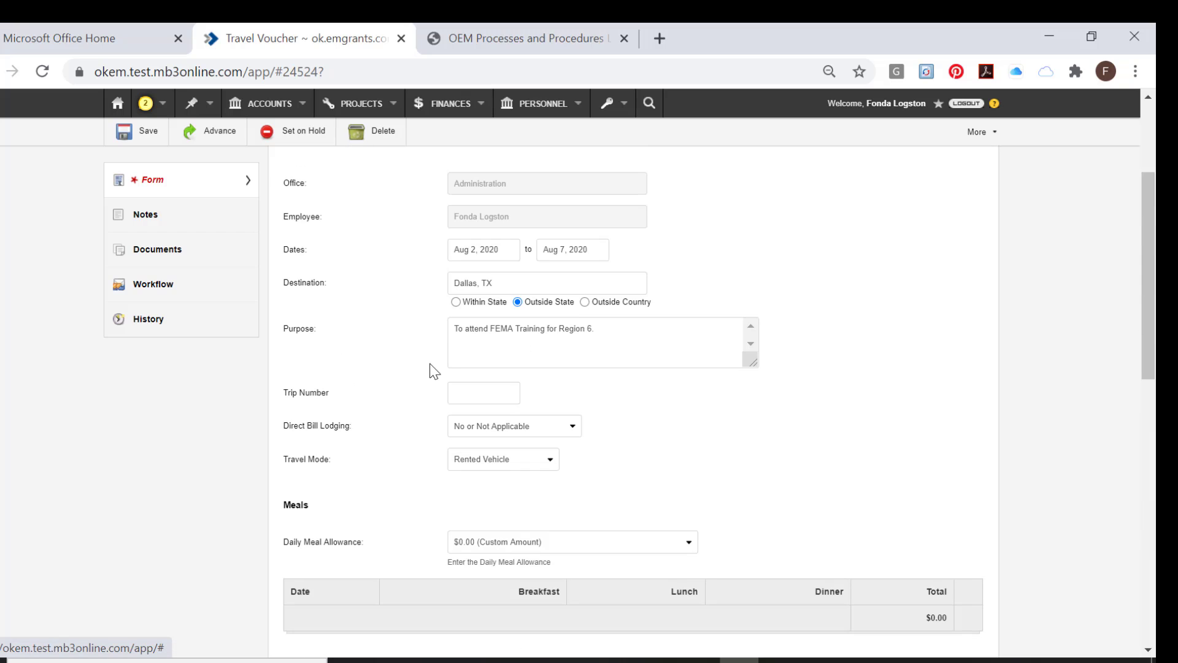
{"action": "scroll", "coordinate": [429, 362], "scroll_direction": "down", "scroll_amount": 5}
{"action": "scroll", "coordinate": [430, 343], "scroll_direction": "down", "scroll_amount": 2}
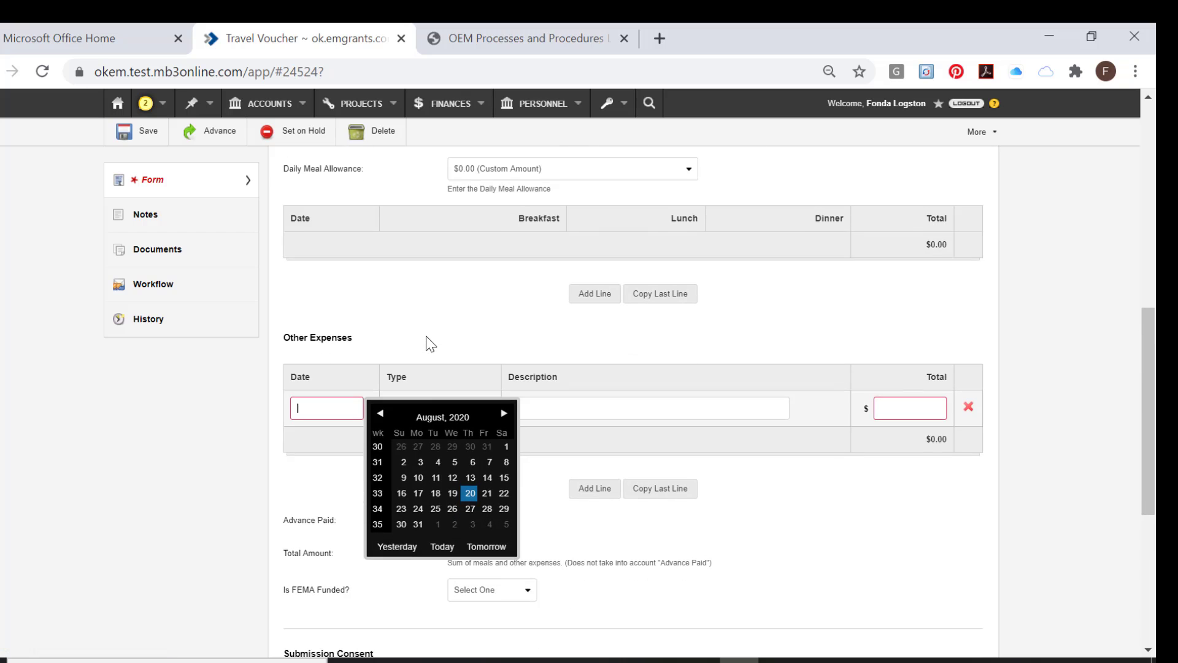
{"action": "left_click", "coordinate": [403, 462]}
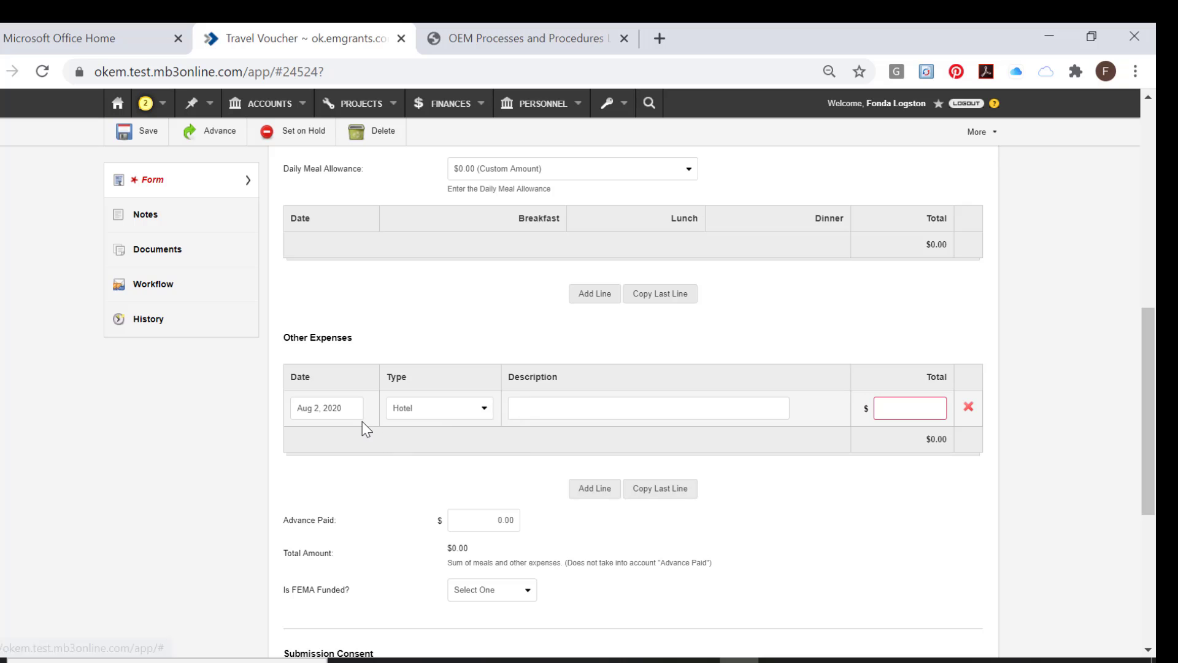
- Complete the Other Expenses line with type Other, description "Total Claim" and a total of 2200.00
{"action": "left_click", "coordinate": [433, 407]}
{"action": "left_click", "coordinate": [421, 536]}
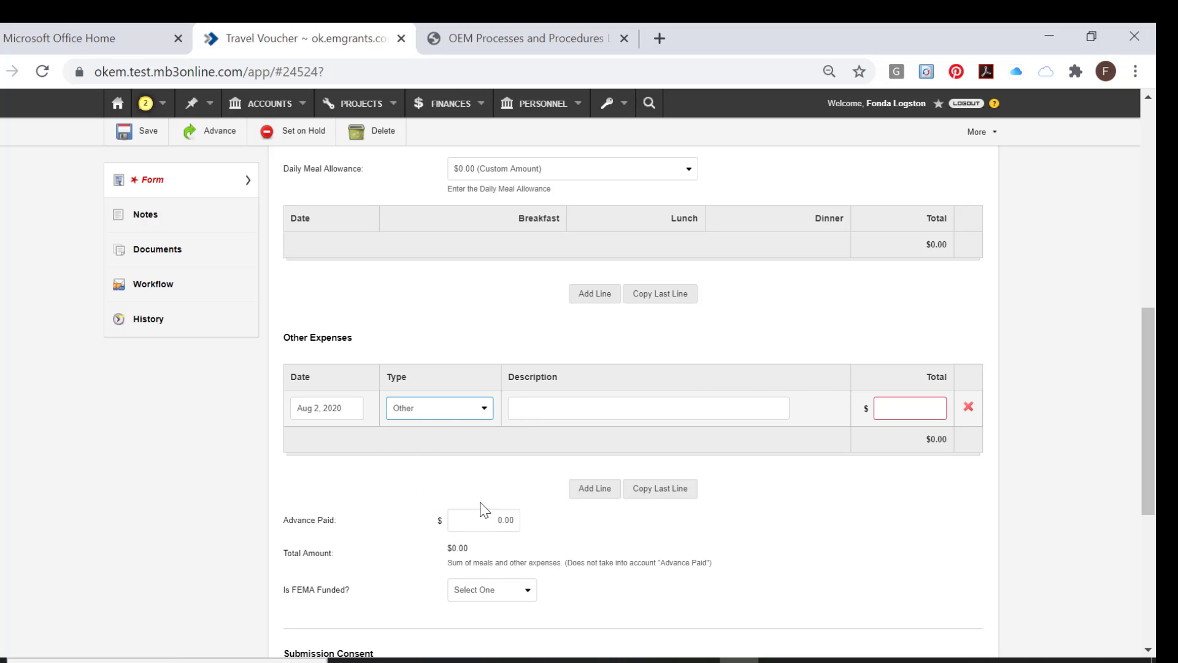
{"action": "left_click", "coordinate": [549, 406]}
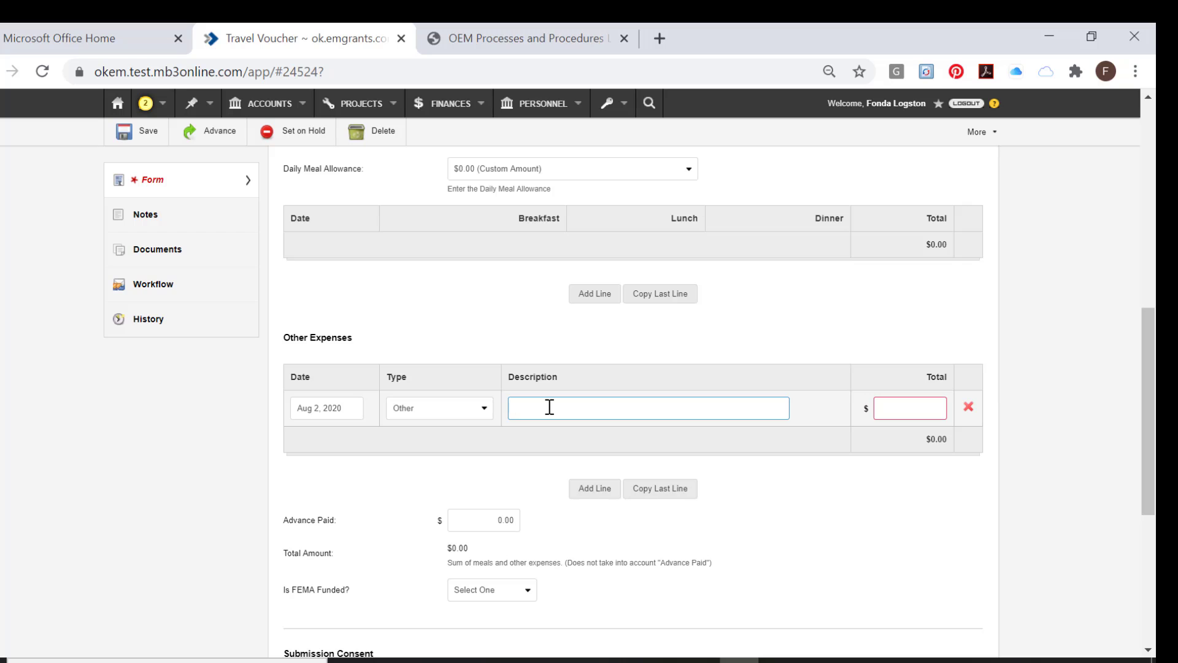
{"action": "type", "text": "Total Claim"}
{"action": "key", "text": "Tab"}
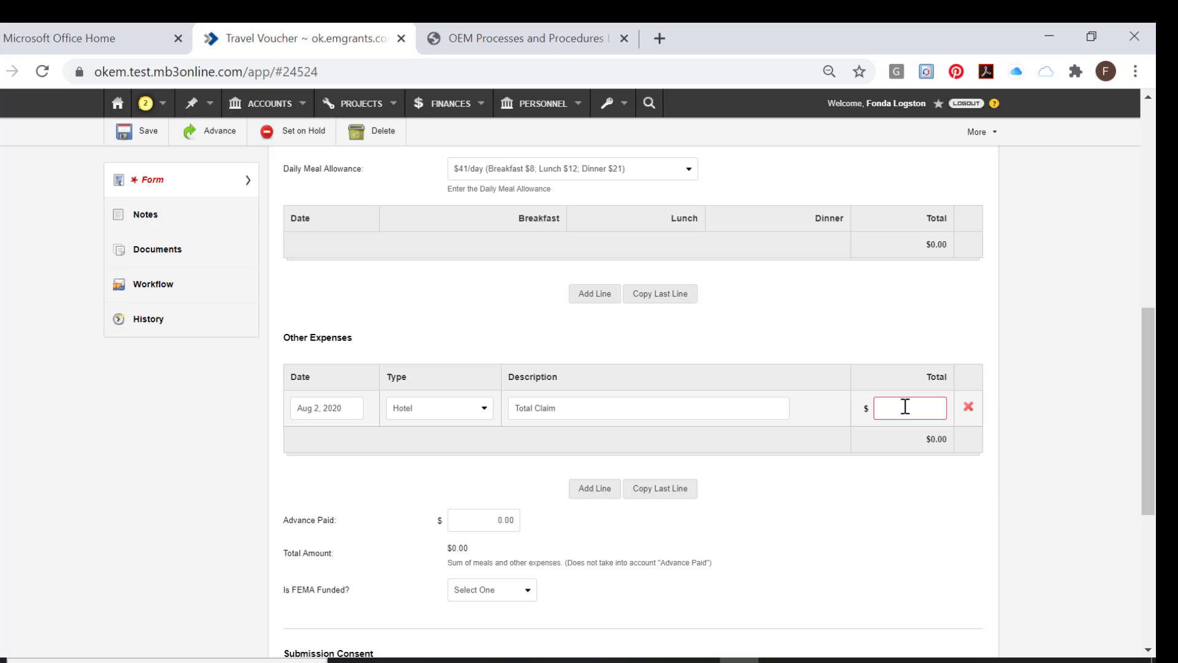
{"action": "type", "text": "2200.00"}
{"action": "left_click", "coordinate": [897, 528]}
- Start adding a document to the voucher and browse to the Travel Claim folder in Downloads
{"action": "scroll", "coordinate": [622, 518], "scroll_direction": "down", "scroll_amount": 3}
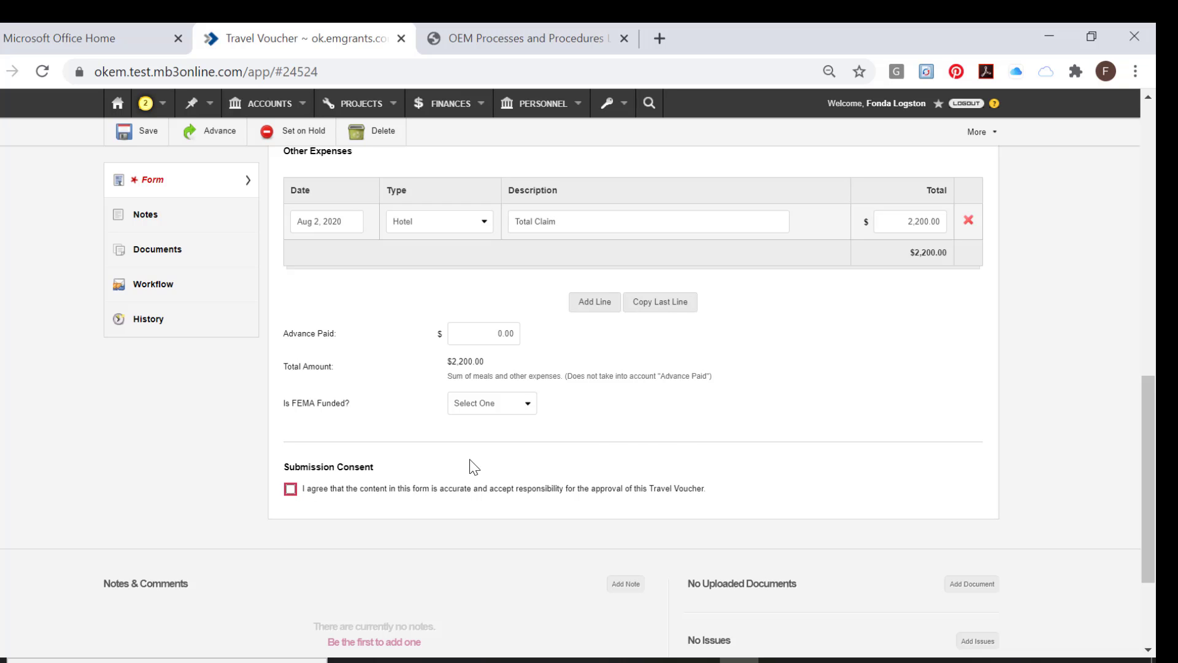
{"action": "scroll", "coordinate": [675, 447], "scroll_direction": "down", "scroll_amount": 3}
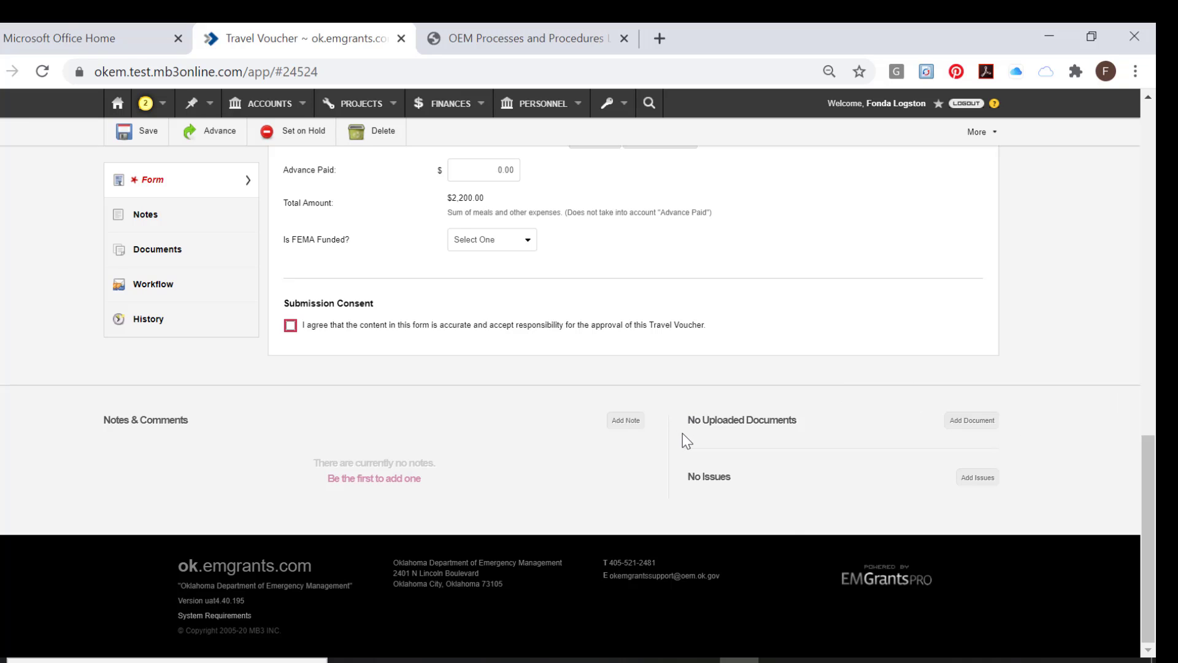
{"action": "left_click", "coordinate": [979, 428]}
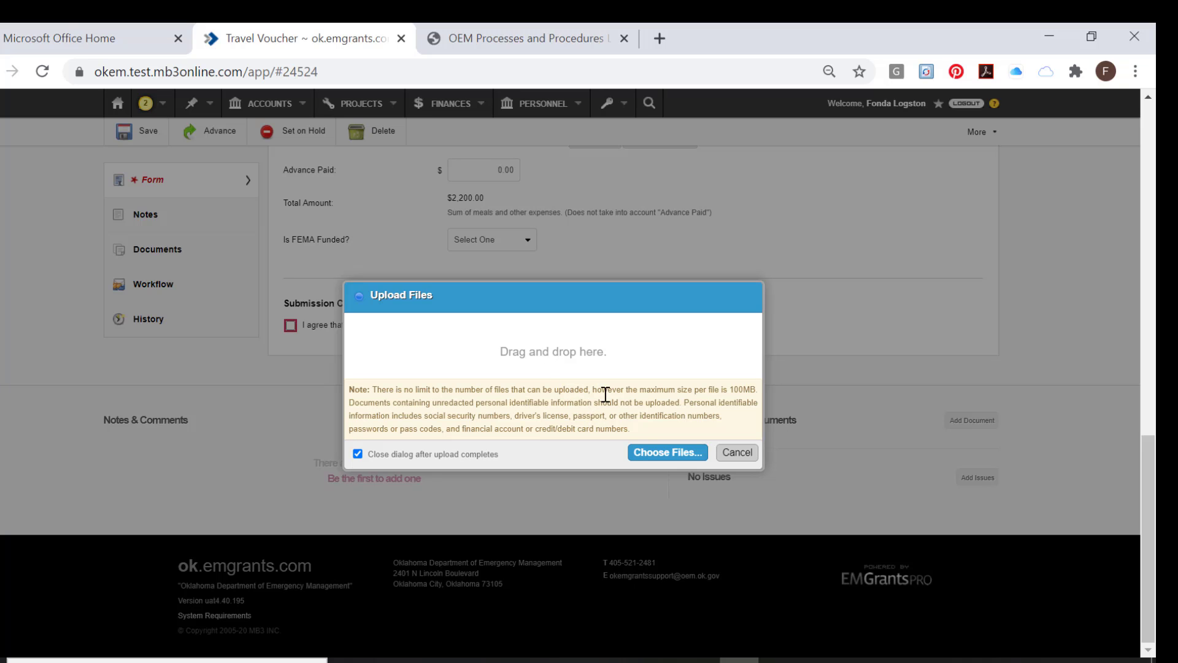
{"action": "left_click", "coordinate": [682, 454]}
{"action": "double_click", "coordinate": [270, 339]}
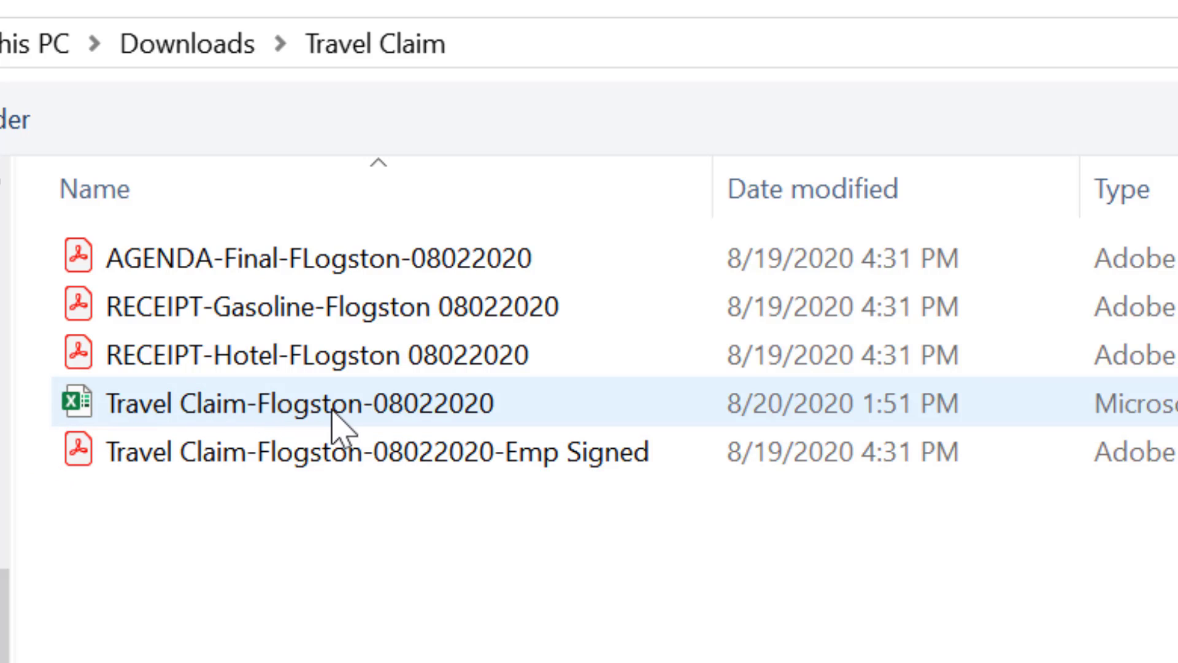
- Select the travel claim Excel workbook and the employee-signed travel claim PDF for upload
{"action": "mouse_move", "coordinate": [331, 415]}
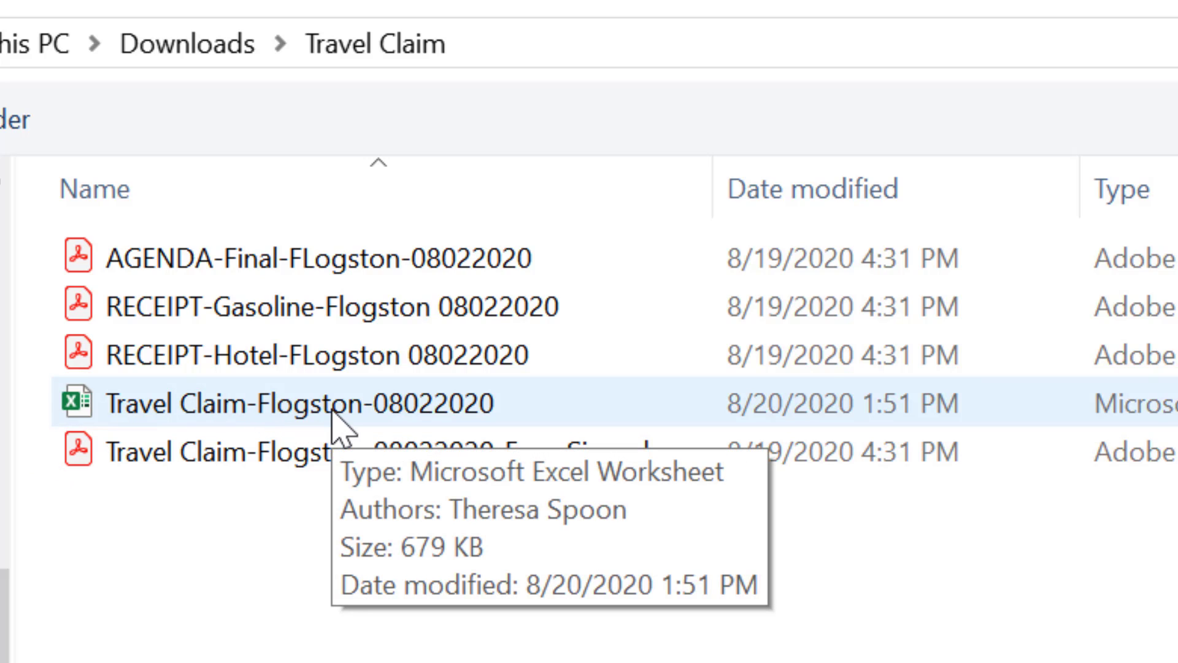
{"action": "left_click", "coordinate": [332, 411]}
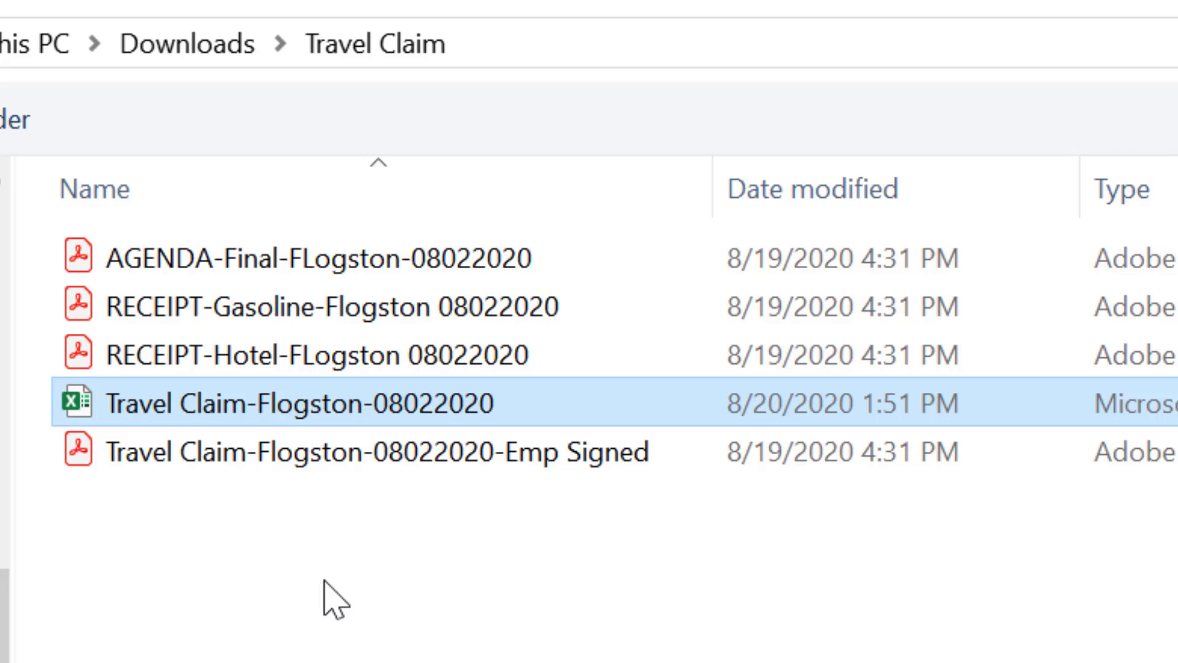
{"action": "mouse_move", "coordinate": [273, 464]}
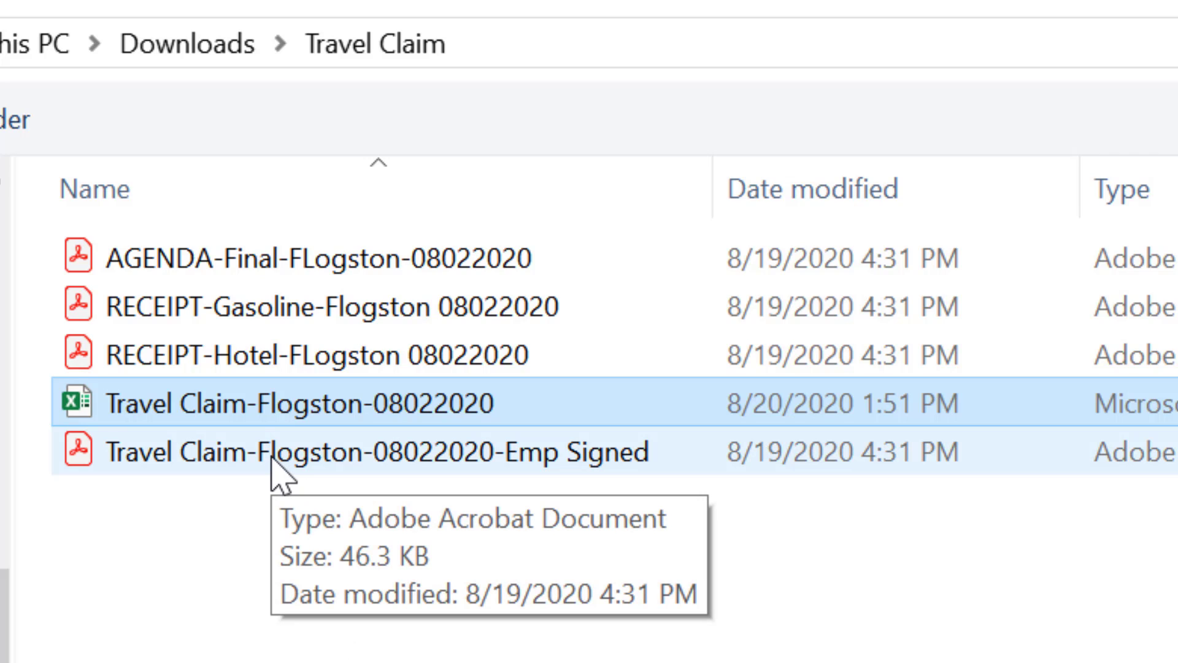
{"action": "left_click", "coordinate": [273, 463], "text": "ctrl"}
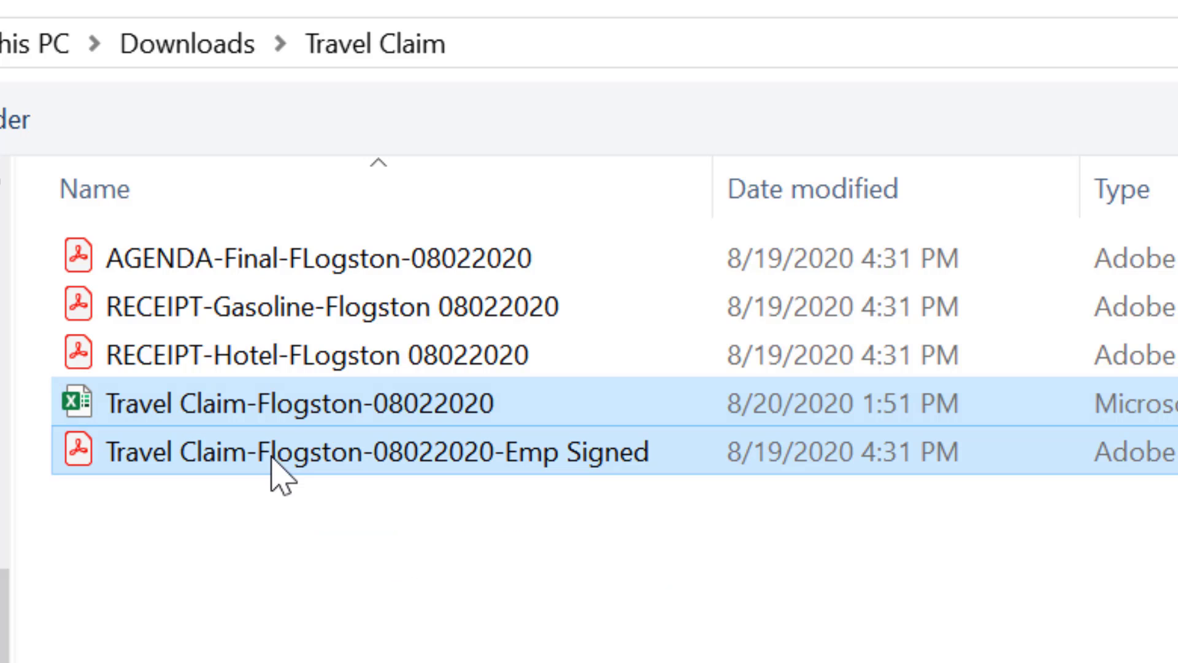
- Add the agenda, gasoline receipt and hotel receipt PDFs to the file selection and attach all five travel claim files for upload
{"action": "mouse_move", "coordinate": [252, 429]}
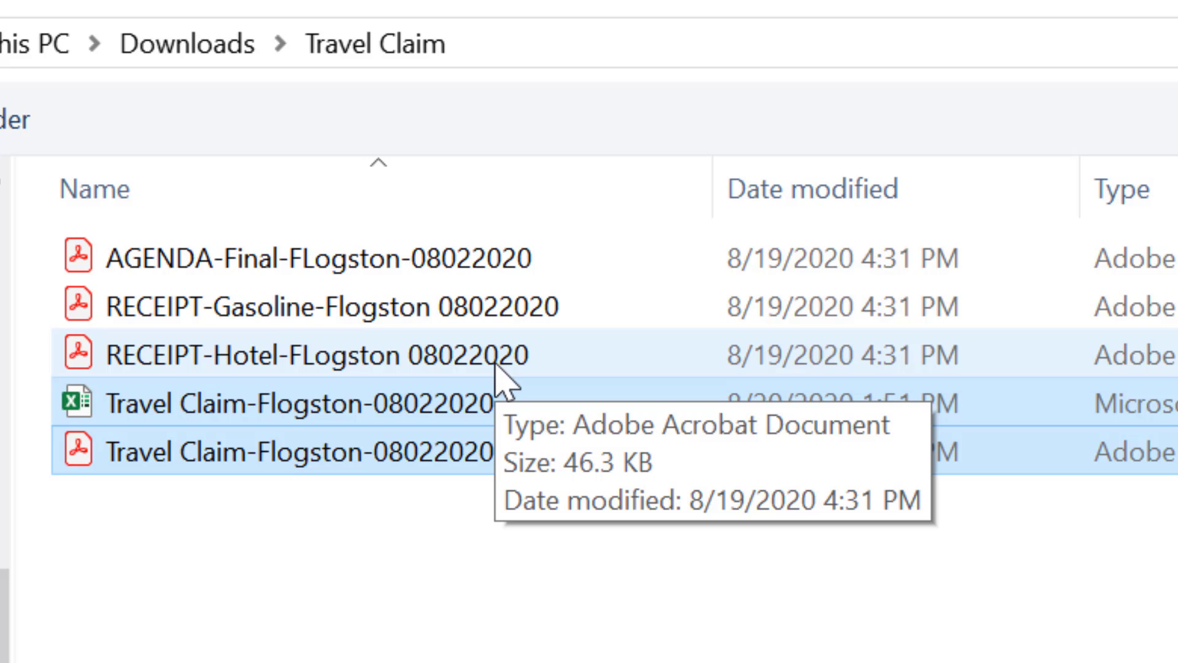
{"action": "left_click", "coordinate": [335, 363], "text": "shift"}
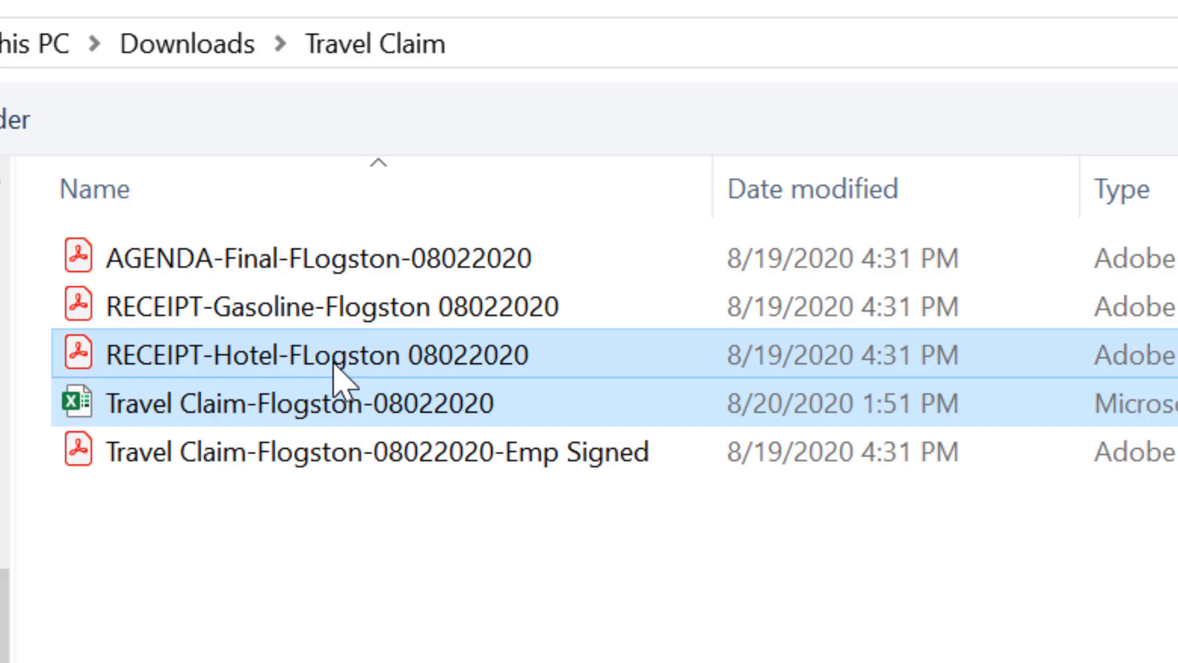
{"action": "left_click", "coordinate": [341, 319], "text": "shift"}
{"action": "left_click", "coordinate": [313, 469], "text": "shift"}
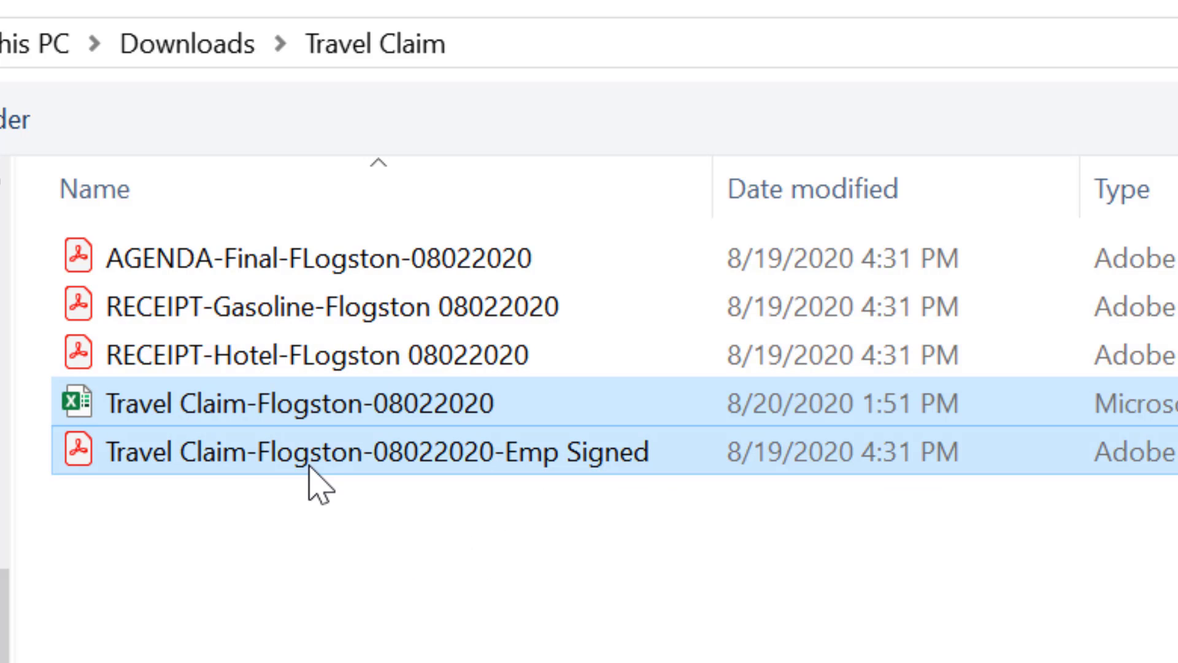
{"action": "left_click", "coordinate": [335, 319], "text": "shift"}
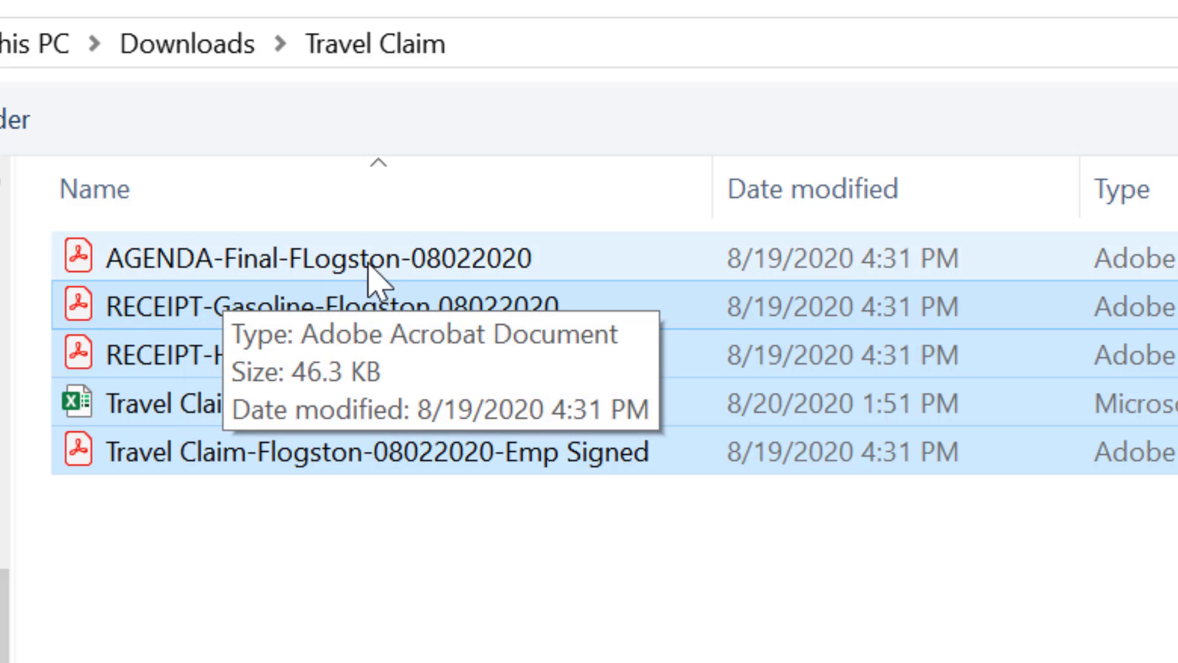
{"action": "left_click", "coordinate": [441, 267], "text": "shift"}
{"action": "key", "text": "ctrl+a"}
{"action": "left_click", "coordinate": [403, 368], "text": "ctrl"}
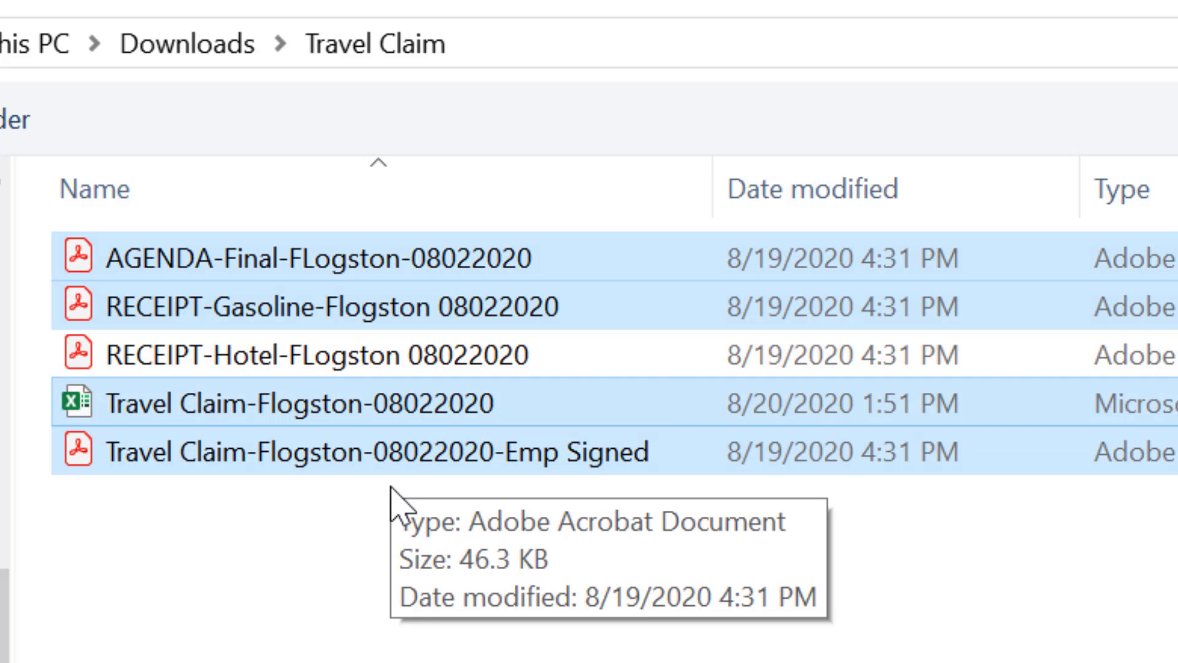
{"action": "left_click", "coordinate": [355, 358], "text": "ctrl"}
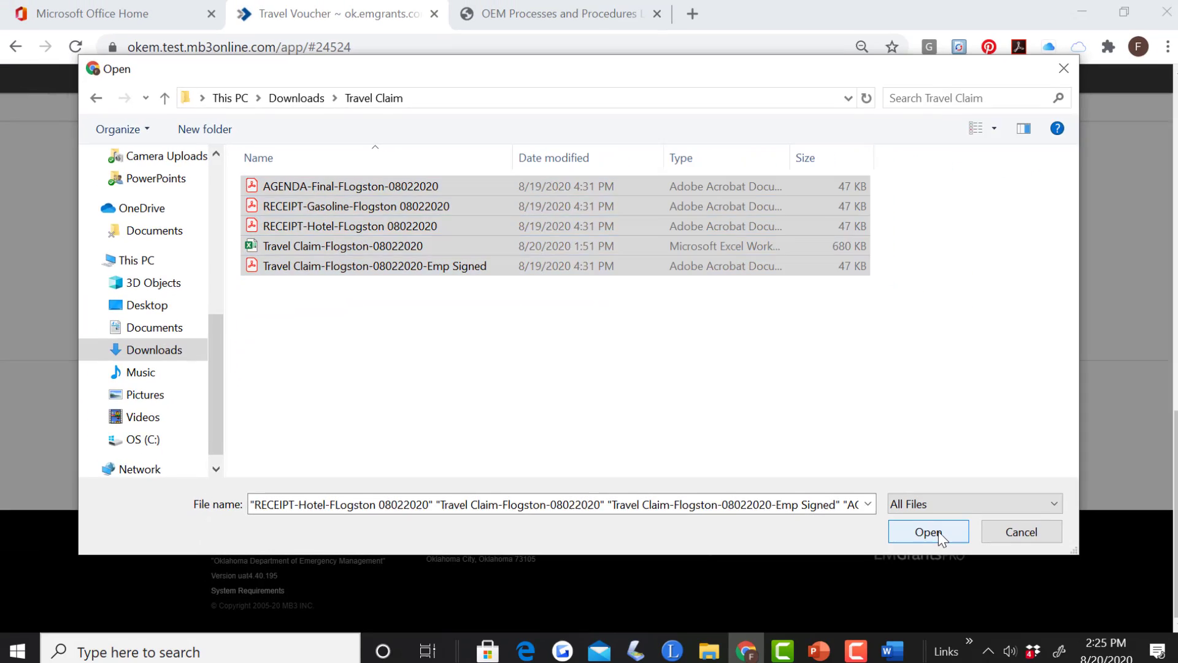
{"action": "left_click", "coordinate": [925, 529]}
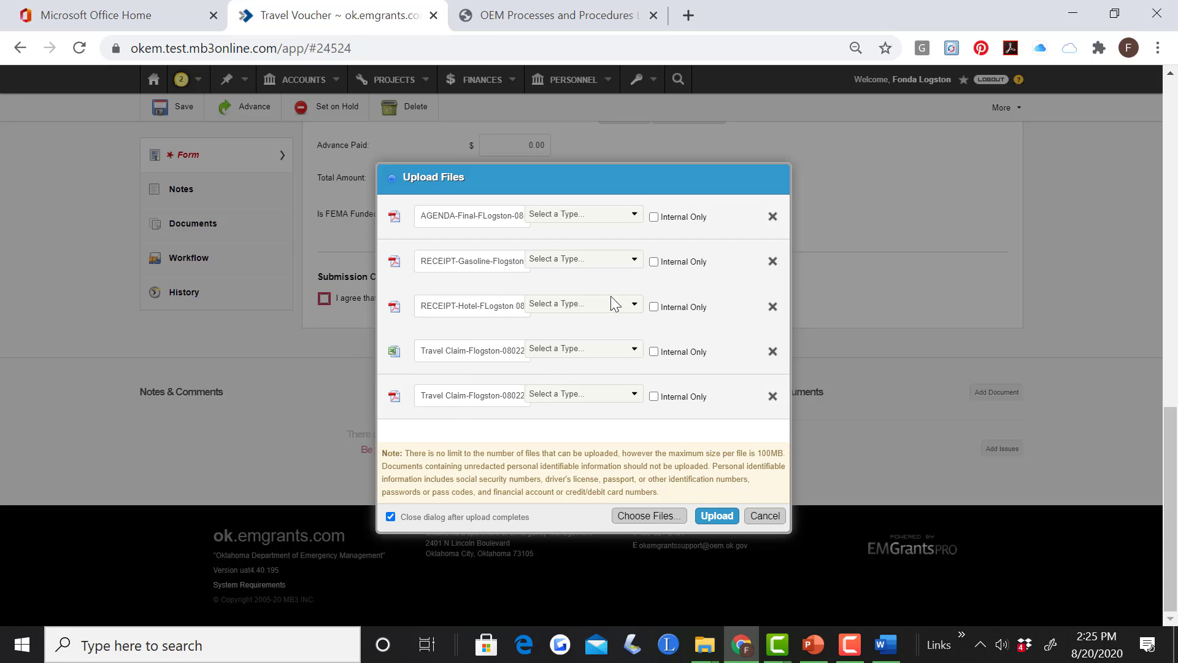
- Classify all five files as Supporting Documentation and upload them to the travel voucher
{"action": "left_click", "coordinate": [627, 216]}
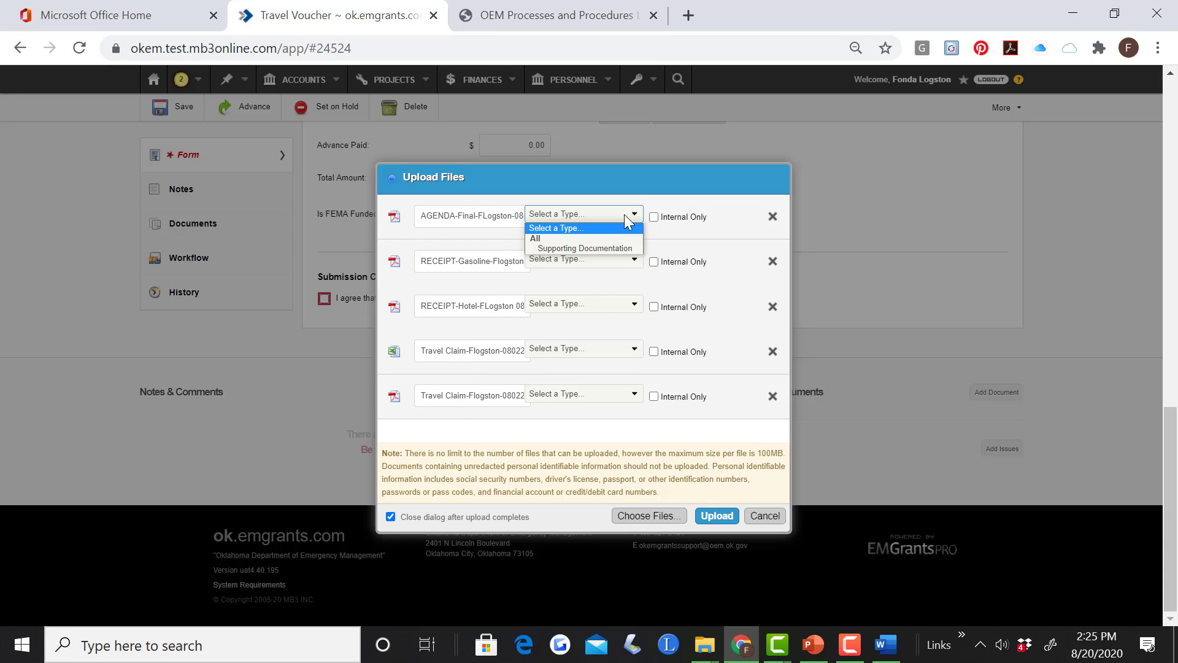
{"action": "left_click", "coordinate": [621, 249]}
{"action": "left_click", "coordinate": [619, 261]}
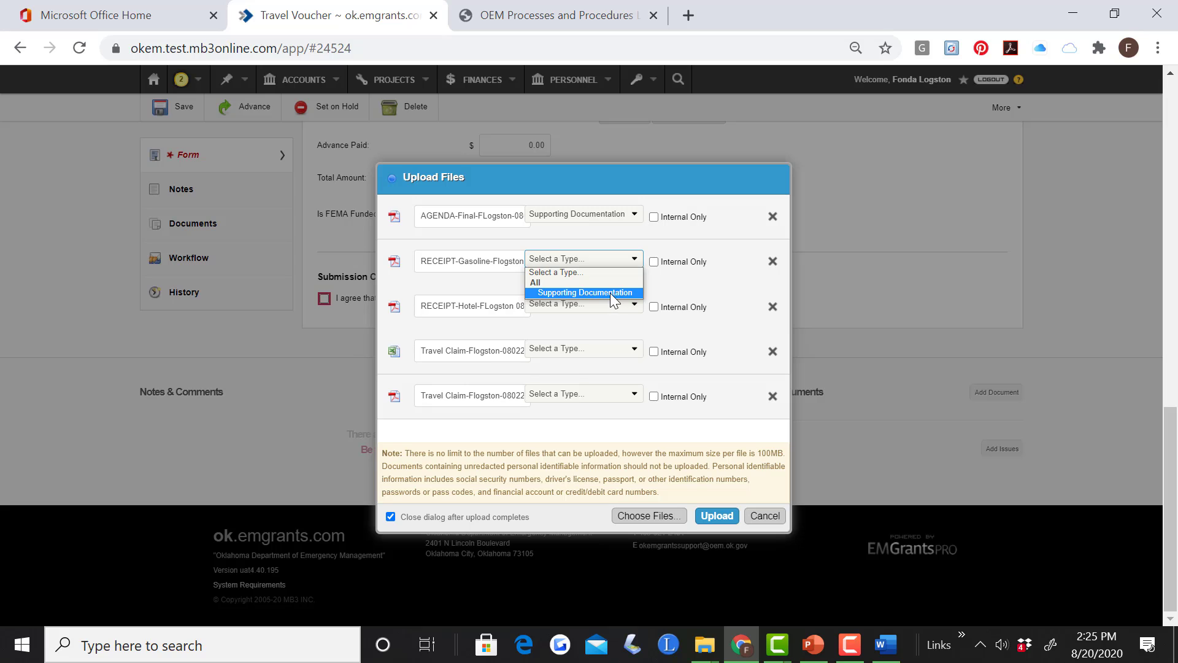
{"action": "left_click", "coordinate": [610, 293]}
{"action": "left_click", "coordinate": [607, 303]}
{"action": "left_click", "coordinate": [606, 336]}
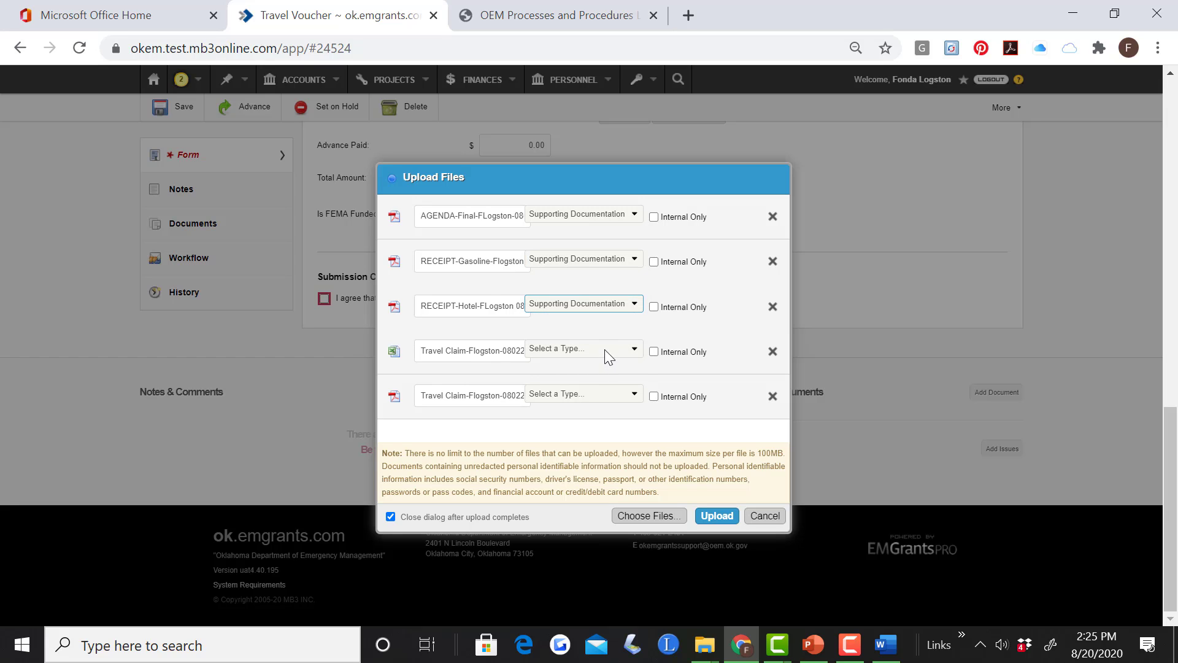
{"action": "left_click", "coordinate": [605, 350]}
{"action": "left_click", "coordinate": [602, 385]}
{"action": "left_click", "coordinate": [601, 393]}
{"action": "left_click", "coordinate": [601, 425]}
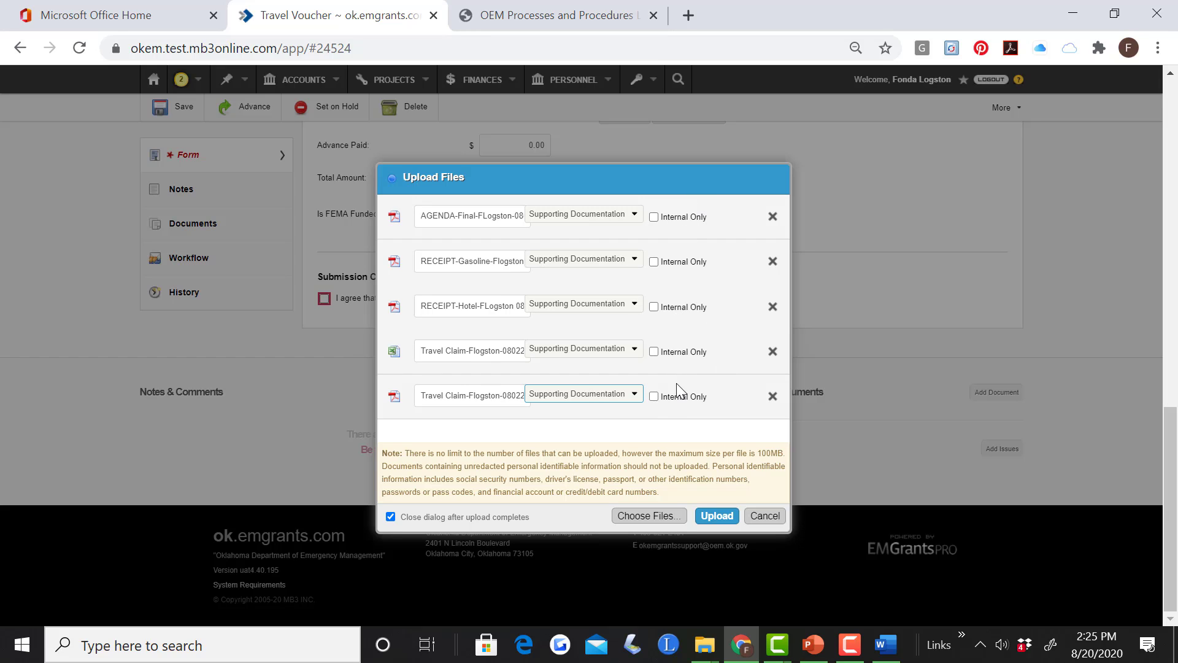
{"action": "left_click", "coordinate": [716, 517]}
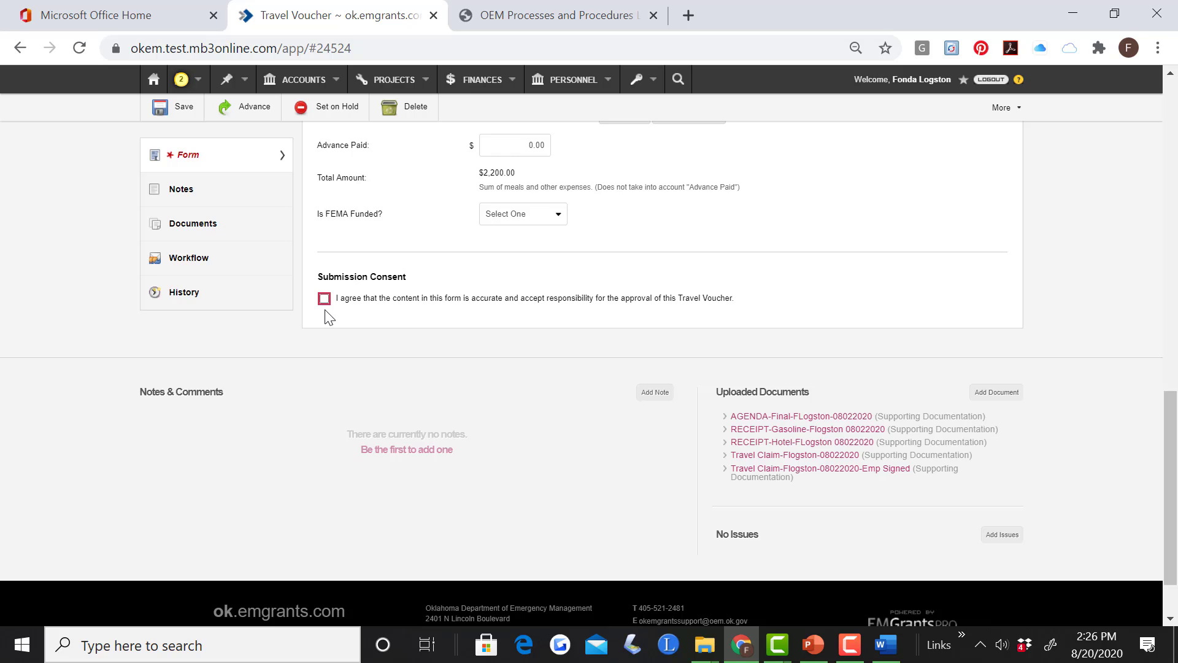
- Save and advance the travel voucher with the department supervisor as recipient, leaving the note empty, and dismiss the confirmation
{"action": "scroll", "coordinate": [425, 337], "scroll_direction": "up", "scroll_amount": 15}
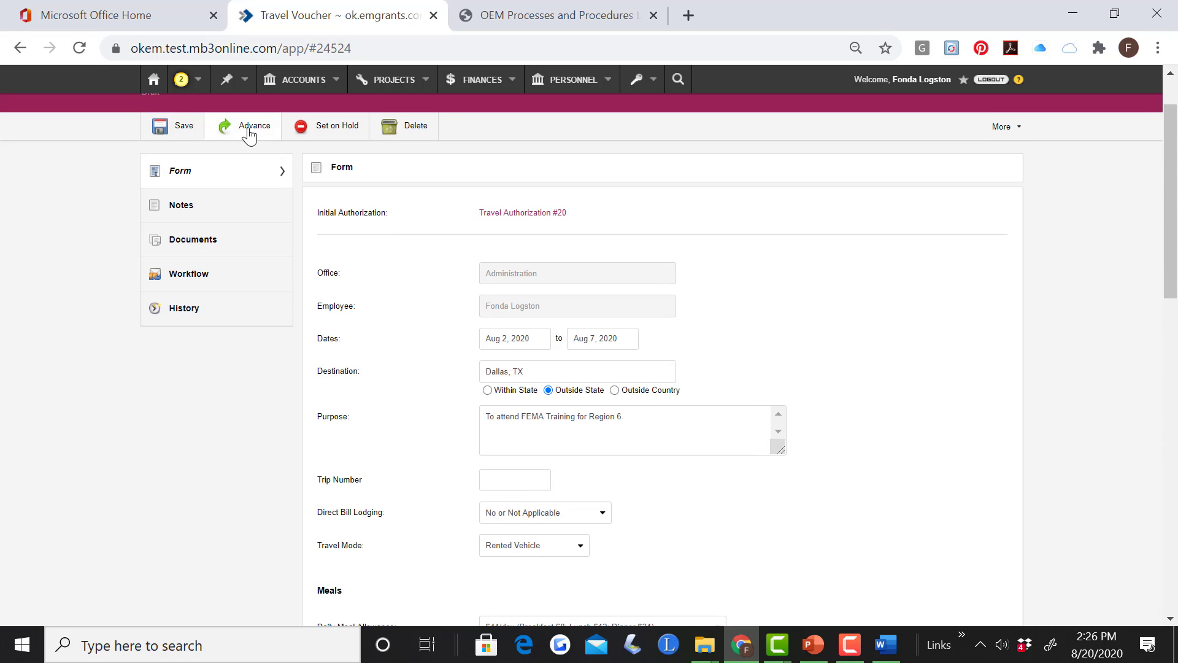
{"action": "left_click", "coordinate": [249, 132]}
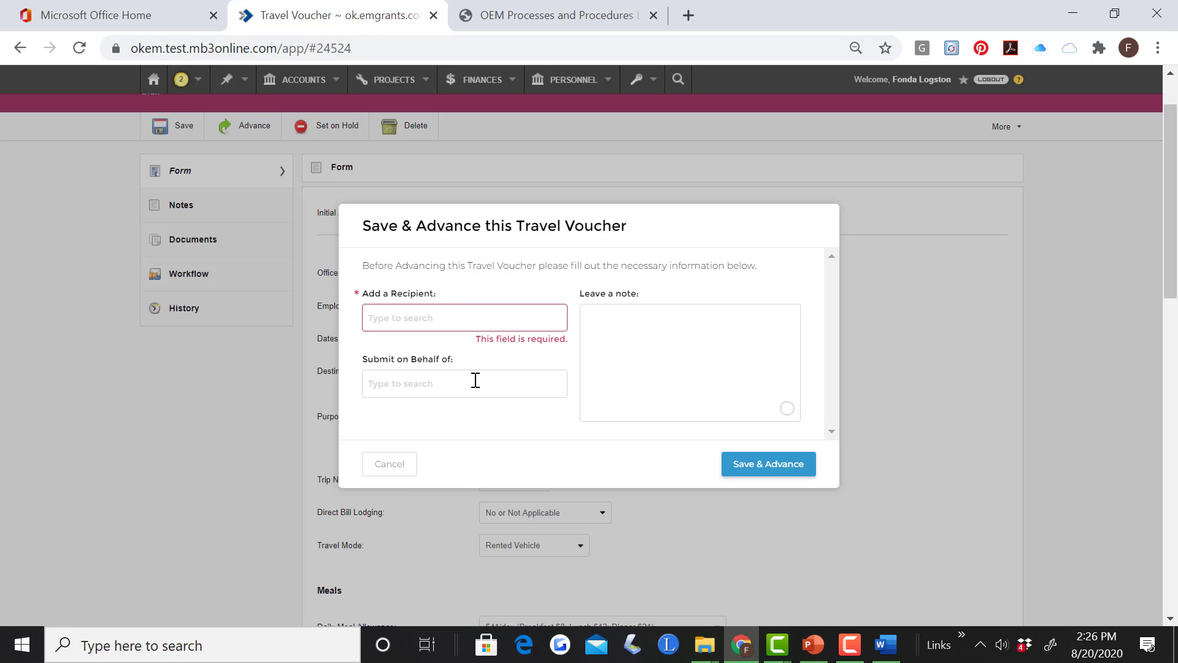
{"action": "type", "text": "Mark G"}
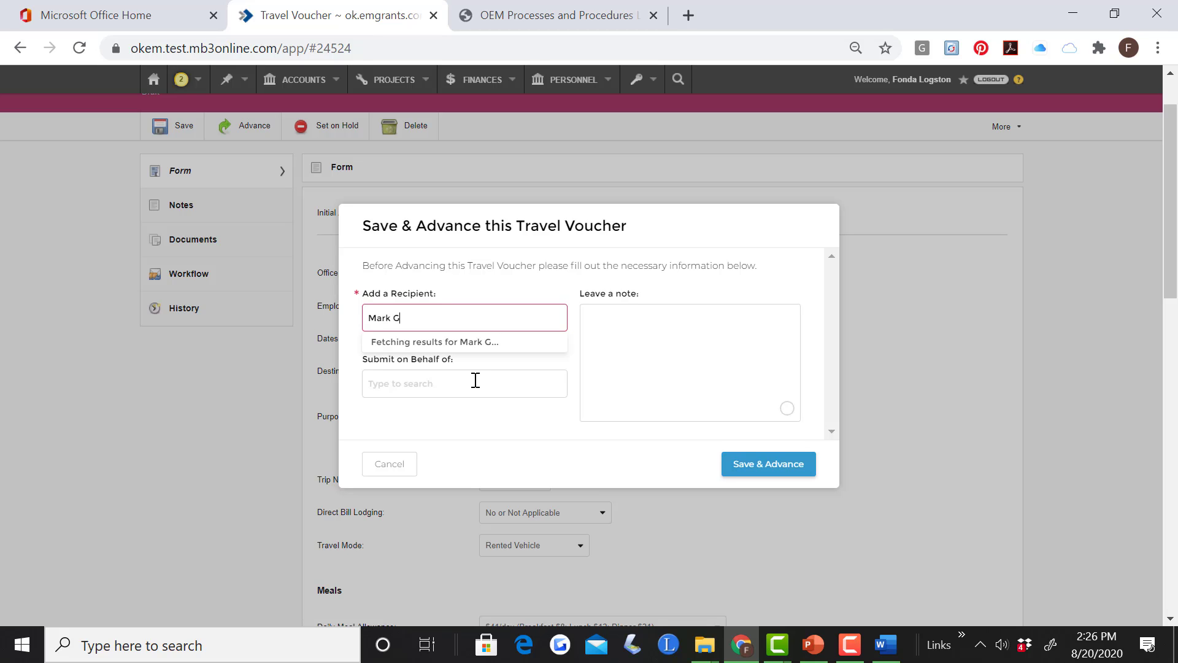
{"action": "type", "text": "o"}
{"action": "left_click", "coordinate": [453, 341]}
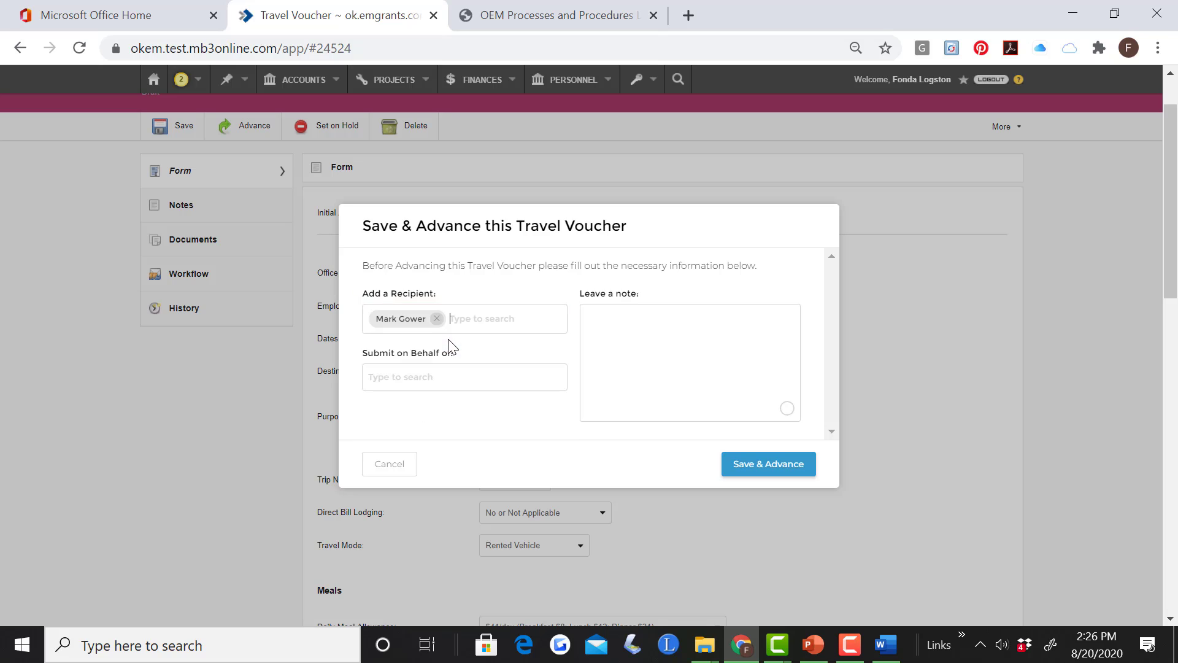
{"action": "left_click", "coordinate": [641, 328]}
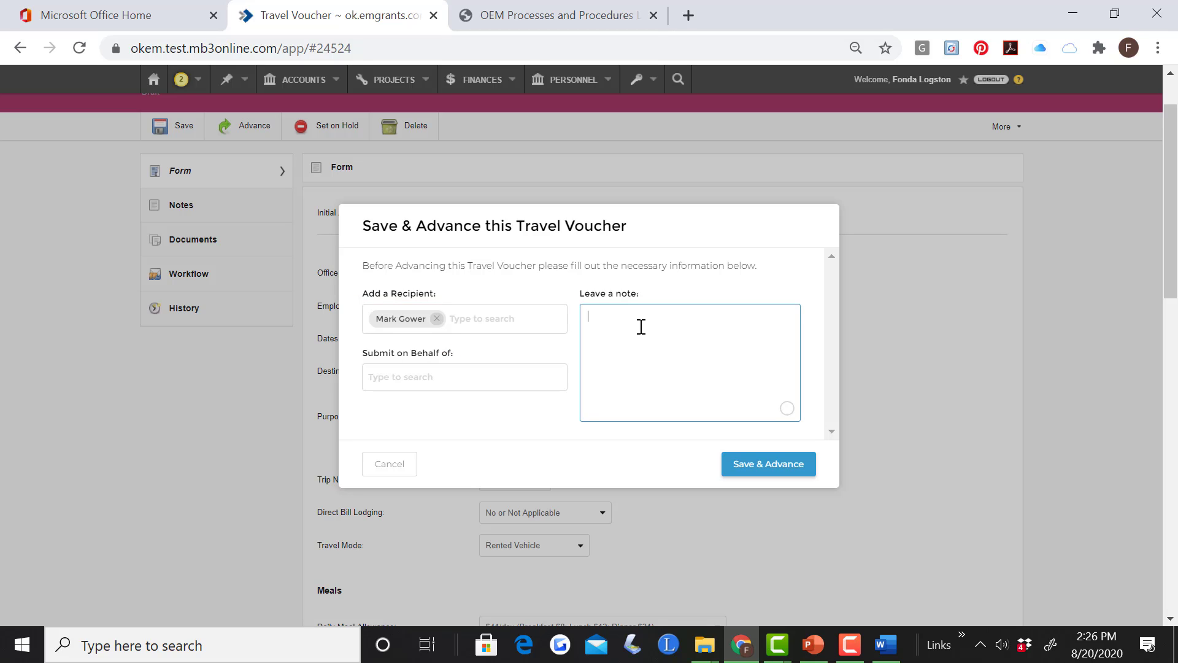
{"action": "left_click", "coordinate": [783, 470]}
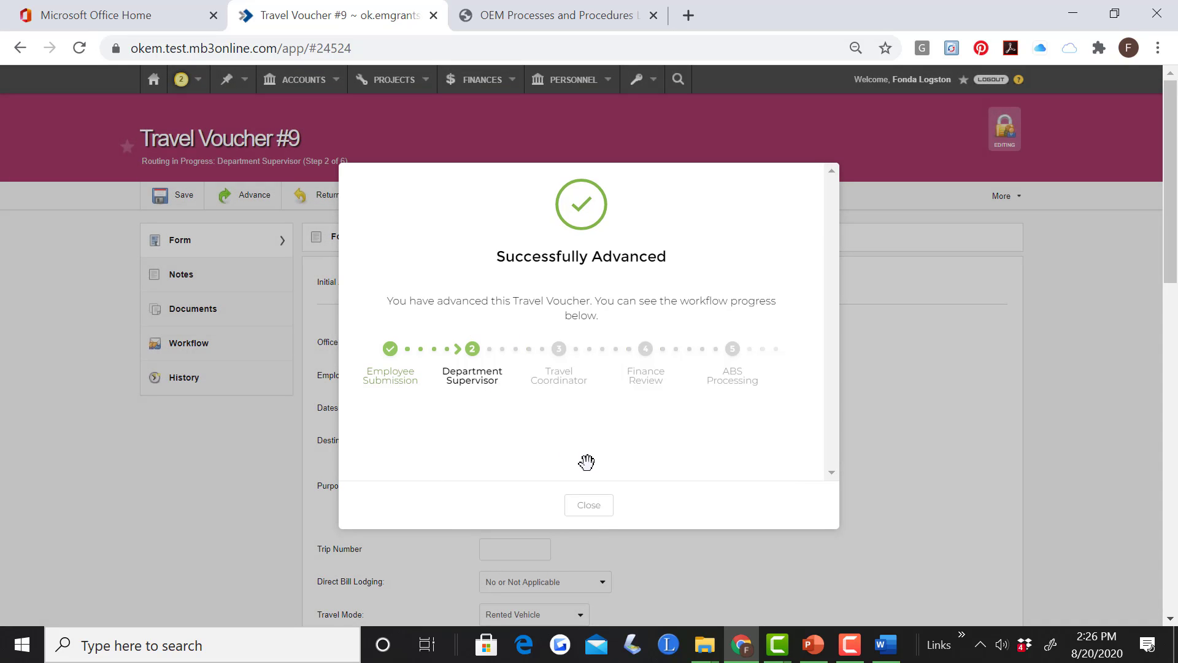
{"action": "left_click", "coordinate": [590, 505]}
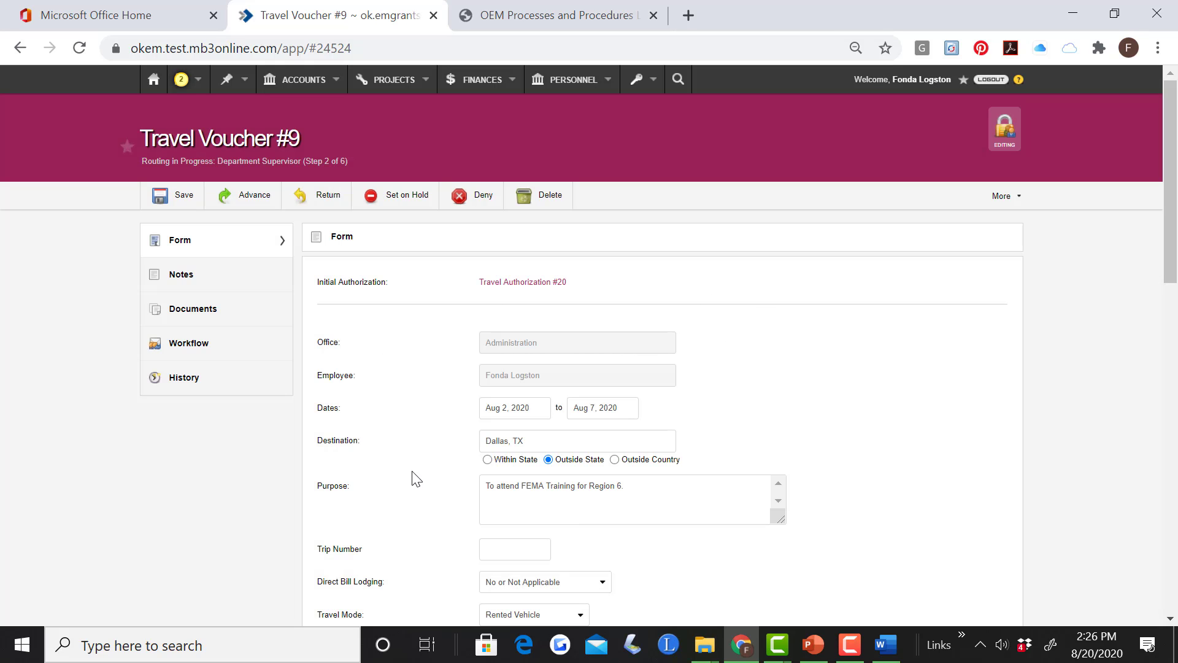
- Reopen the Aug 20th Dallas, TX voucher from the home page's Recent Travel Vouchers and view its workflow
{"action": "left_click", "coordinate": [153, 88]}
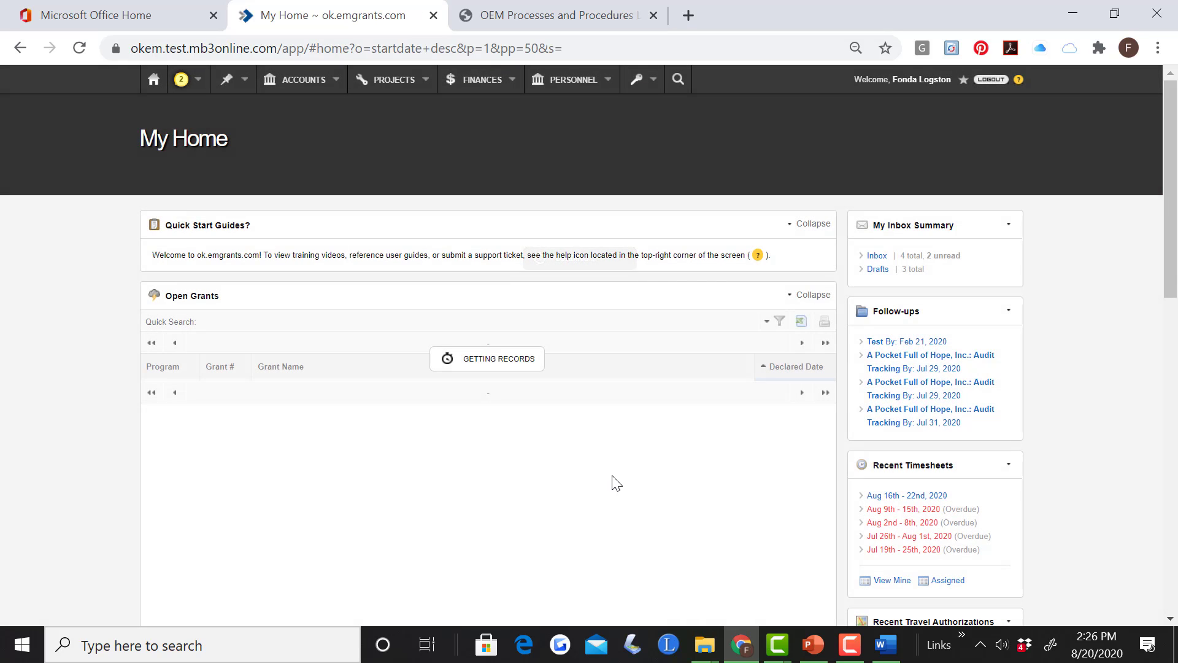
{"action": "scroll", "coordinate": [975, 452], "scroll_direction": "down", "scroll_amount": 5}
{"action": "scroll", "coordinate": [976, 452], "scroll_direction": "down", "scroll_amount": 5}
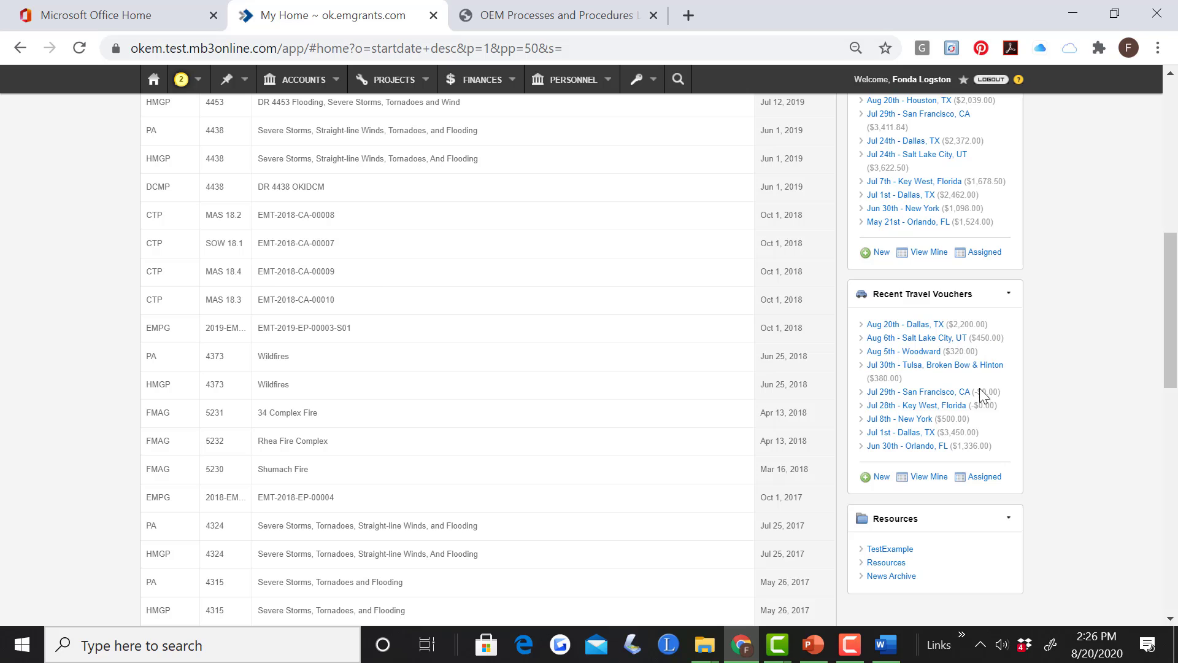
{"action": "left_click", "coordinate": [914, 332]}
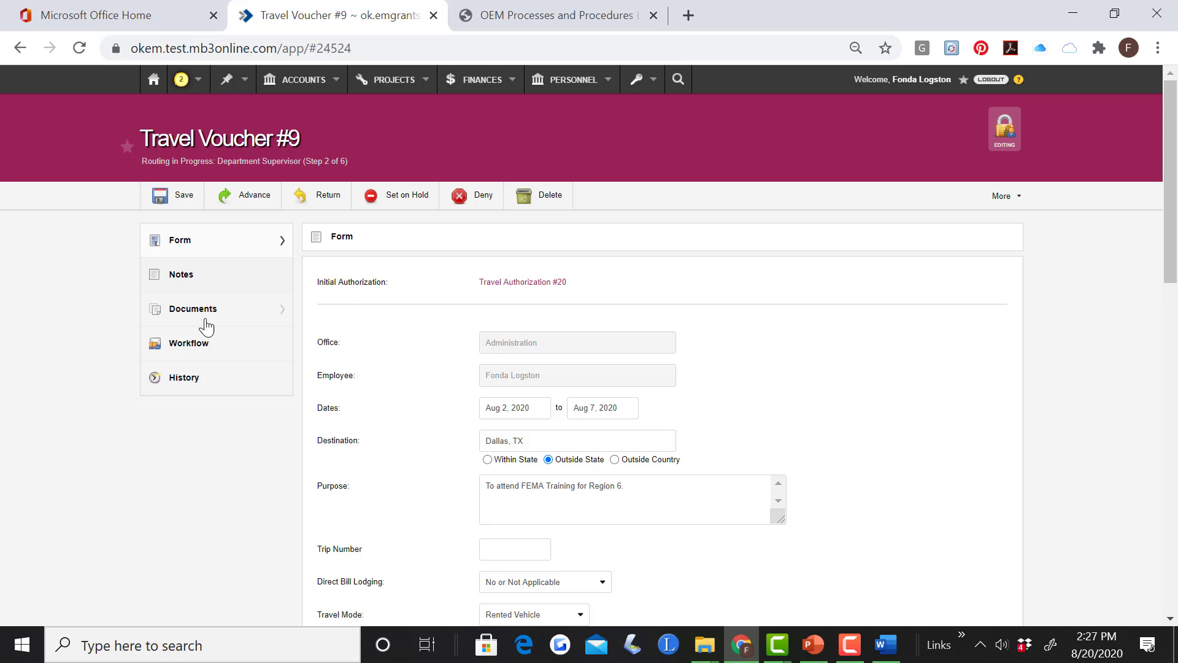
{"action": "left_click", "coordinate": [192, 354]}
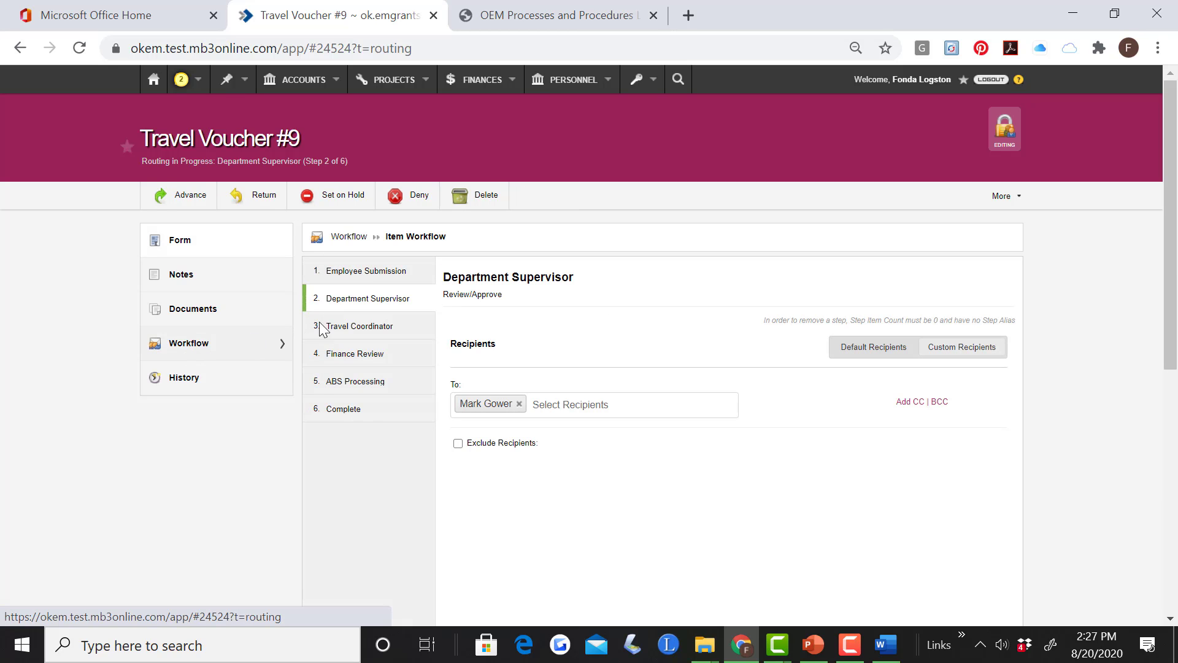